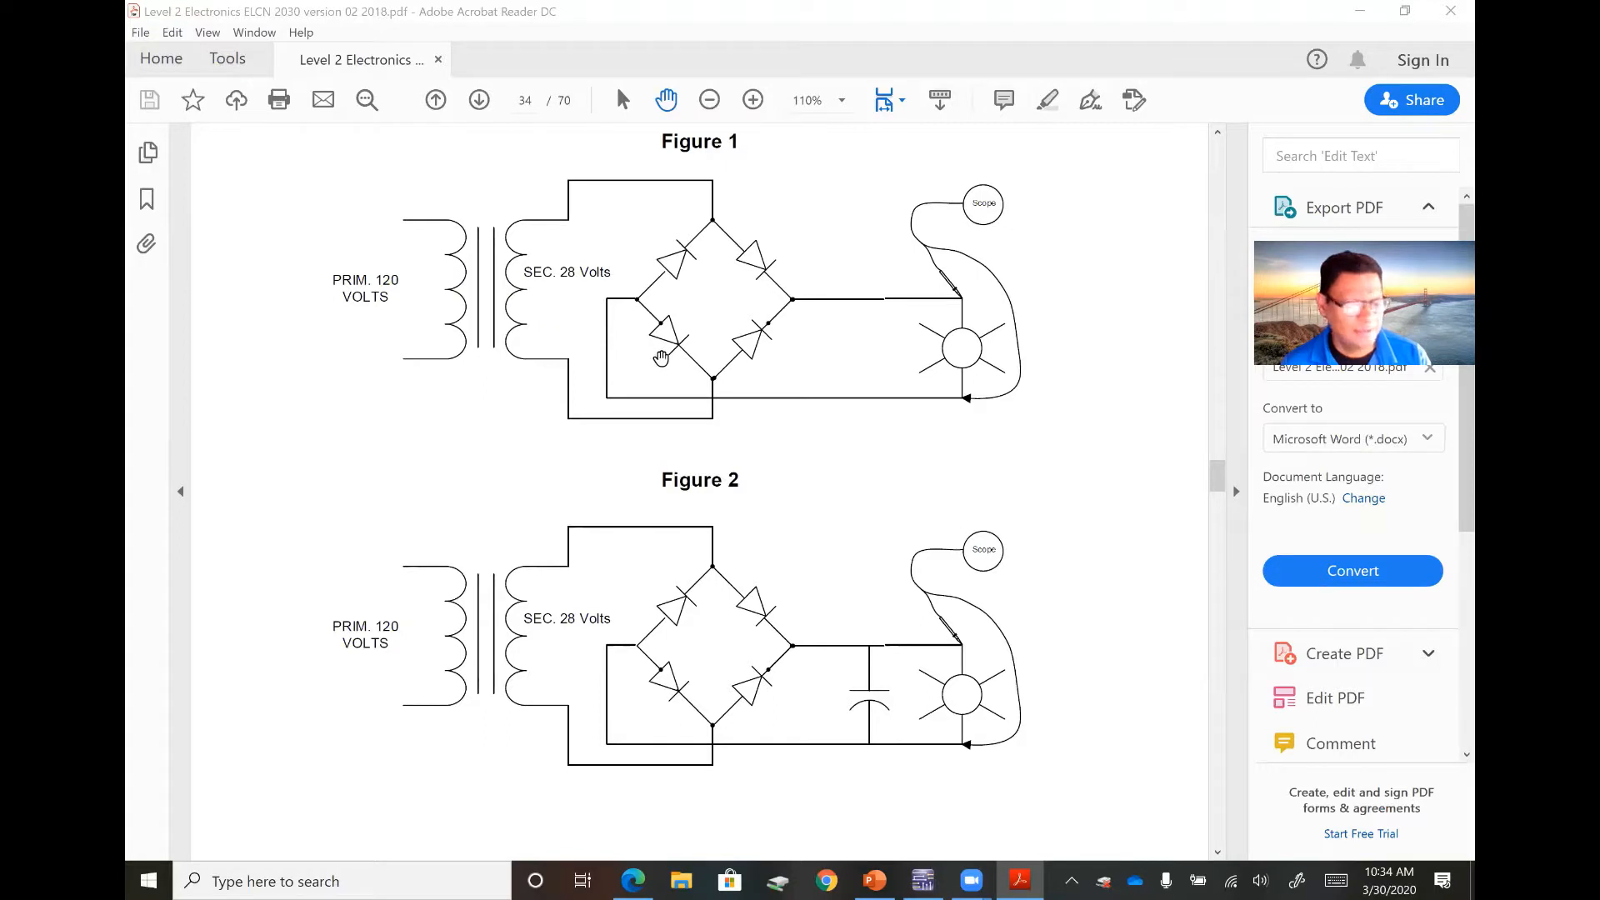
# Step: Review the Project 4 capacitor filtering materials, procedure and circuit diagrams in Figures 1 and 2 of the lab manual
pyautogui.click(1236, 492)
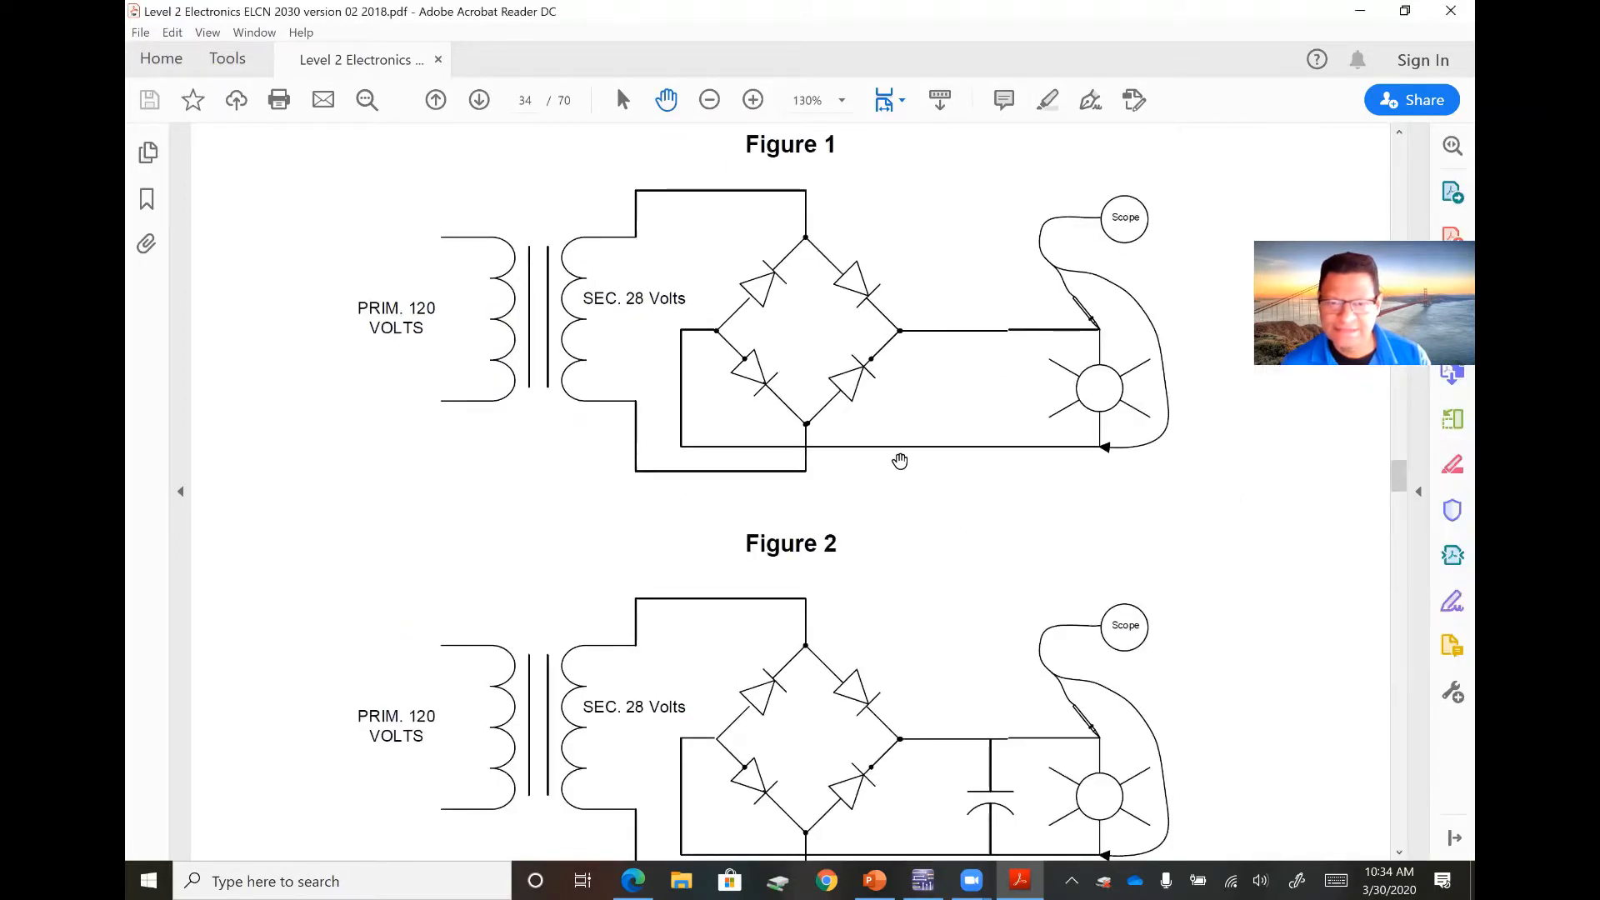
pyautogui.scroll(-1, 897, 461)
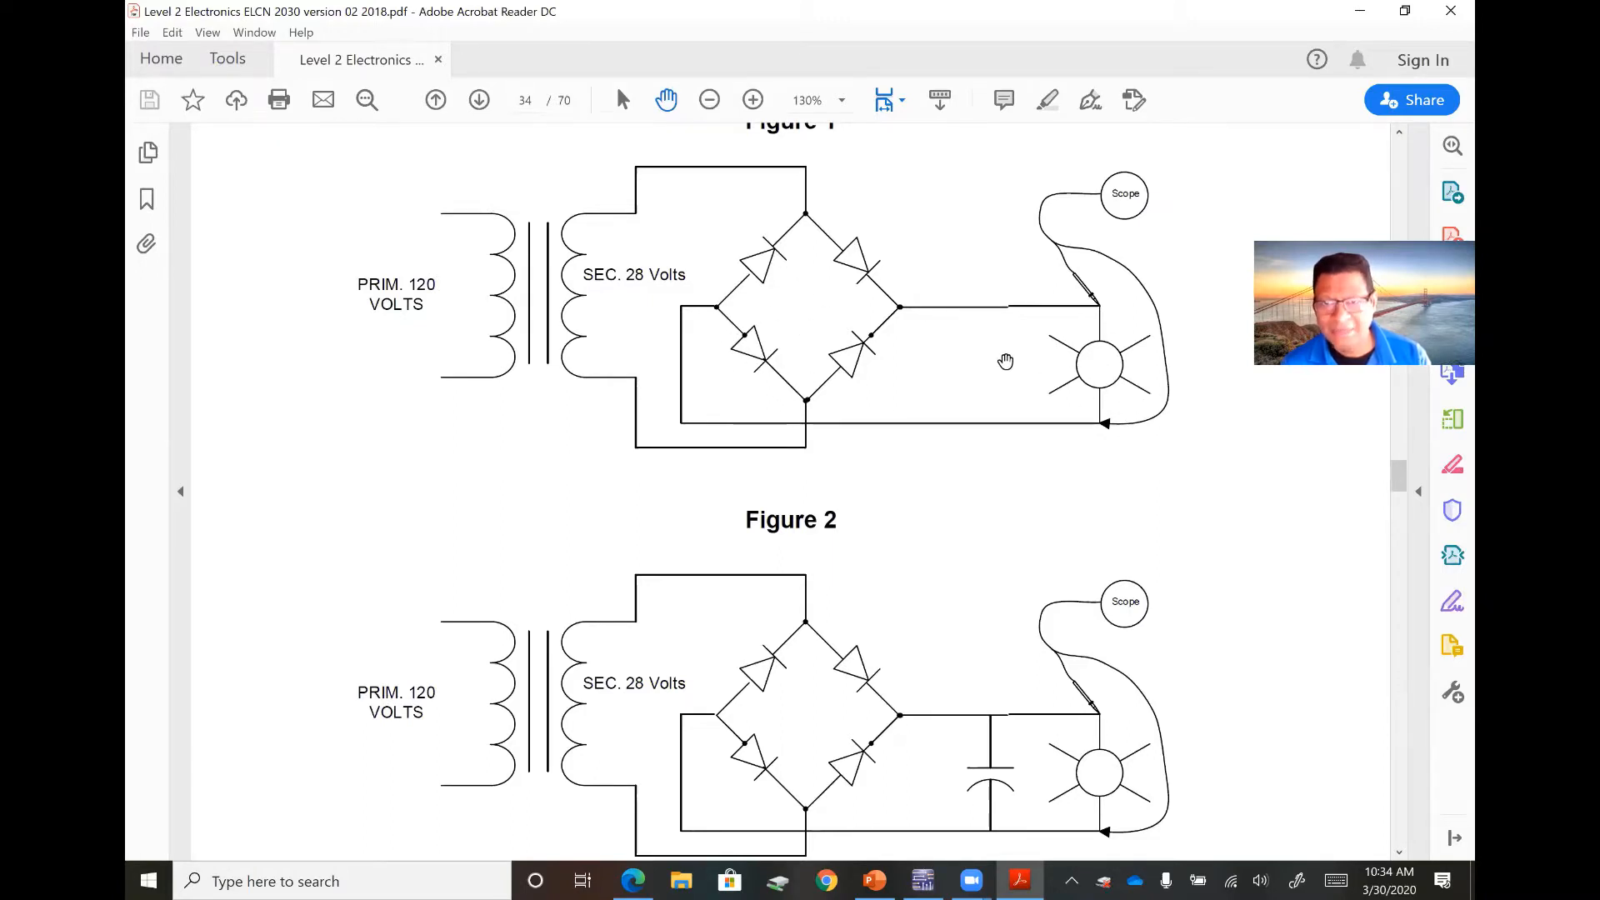
pyautogui.scroll(6, 1010, 357)
pyautogui.scroll(10, 1005, 350)
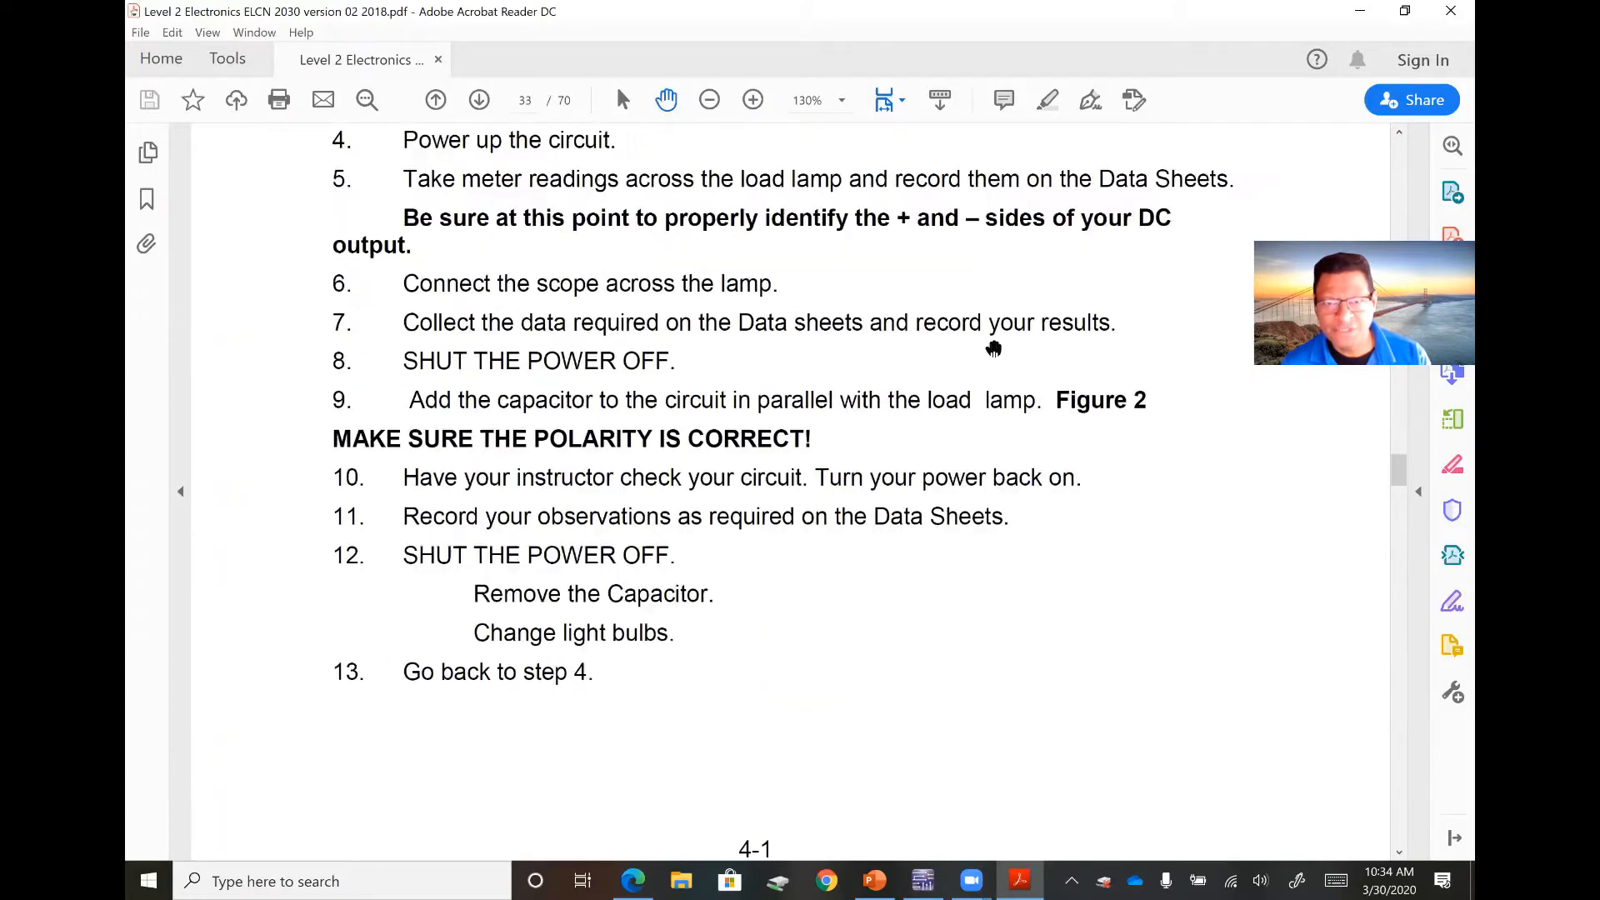
pyautogui.scroll(3, 941, 369)
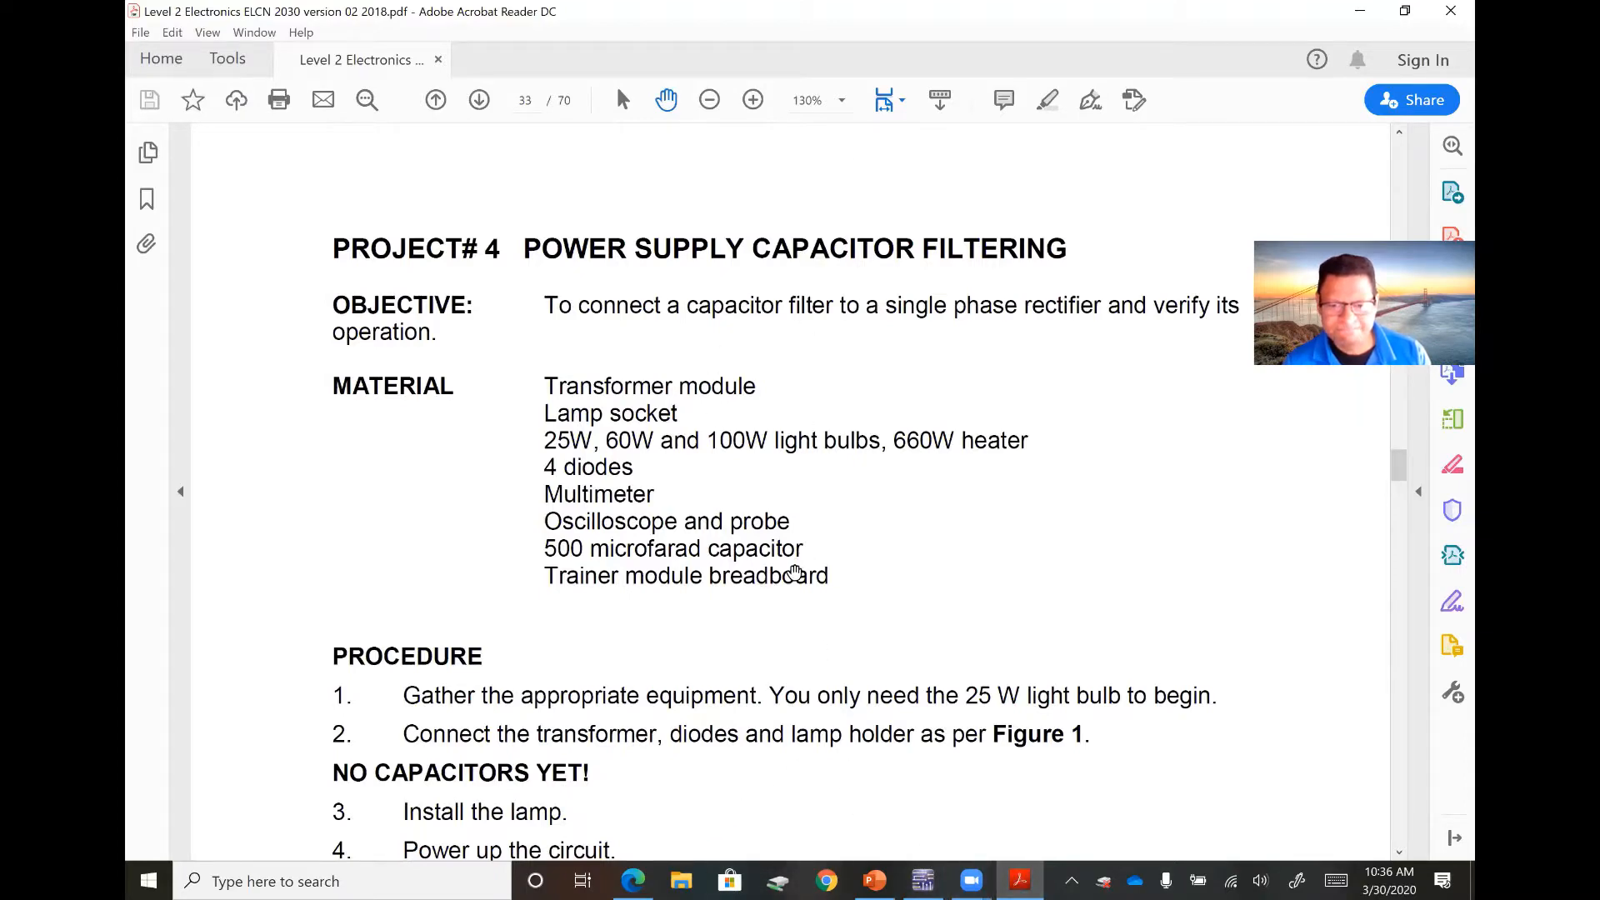
pyautogui.scroll(-15, 771, 594)
pyautogui.scroll(-15, 767, 587)
pyautogui.scroll(-2, 776, 598)
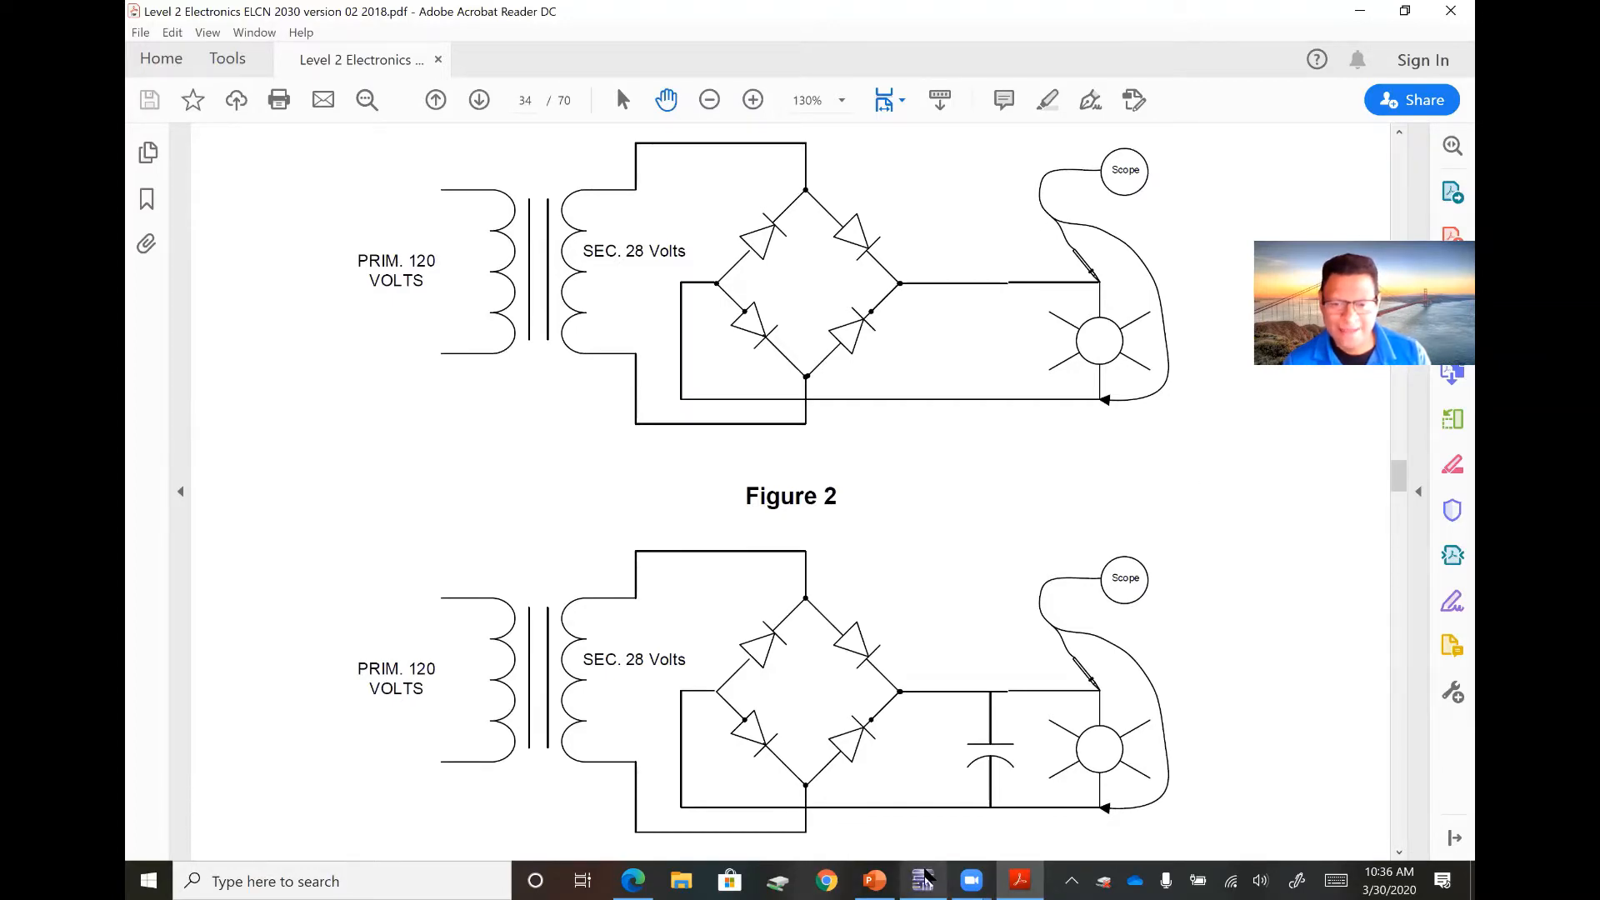
# Step: Switch to Multisim, run the full bridge rectifier simulation and display the channel 1 measurements on the oscilloscope
pyautogui.click(925, 878)
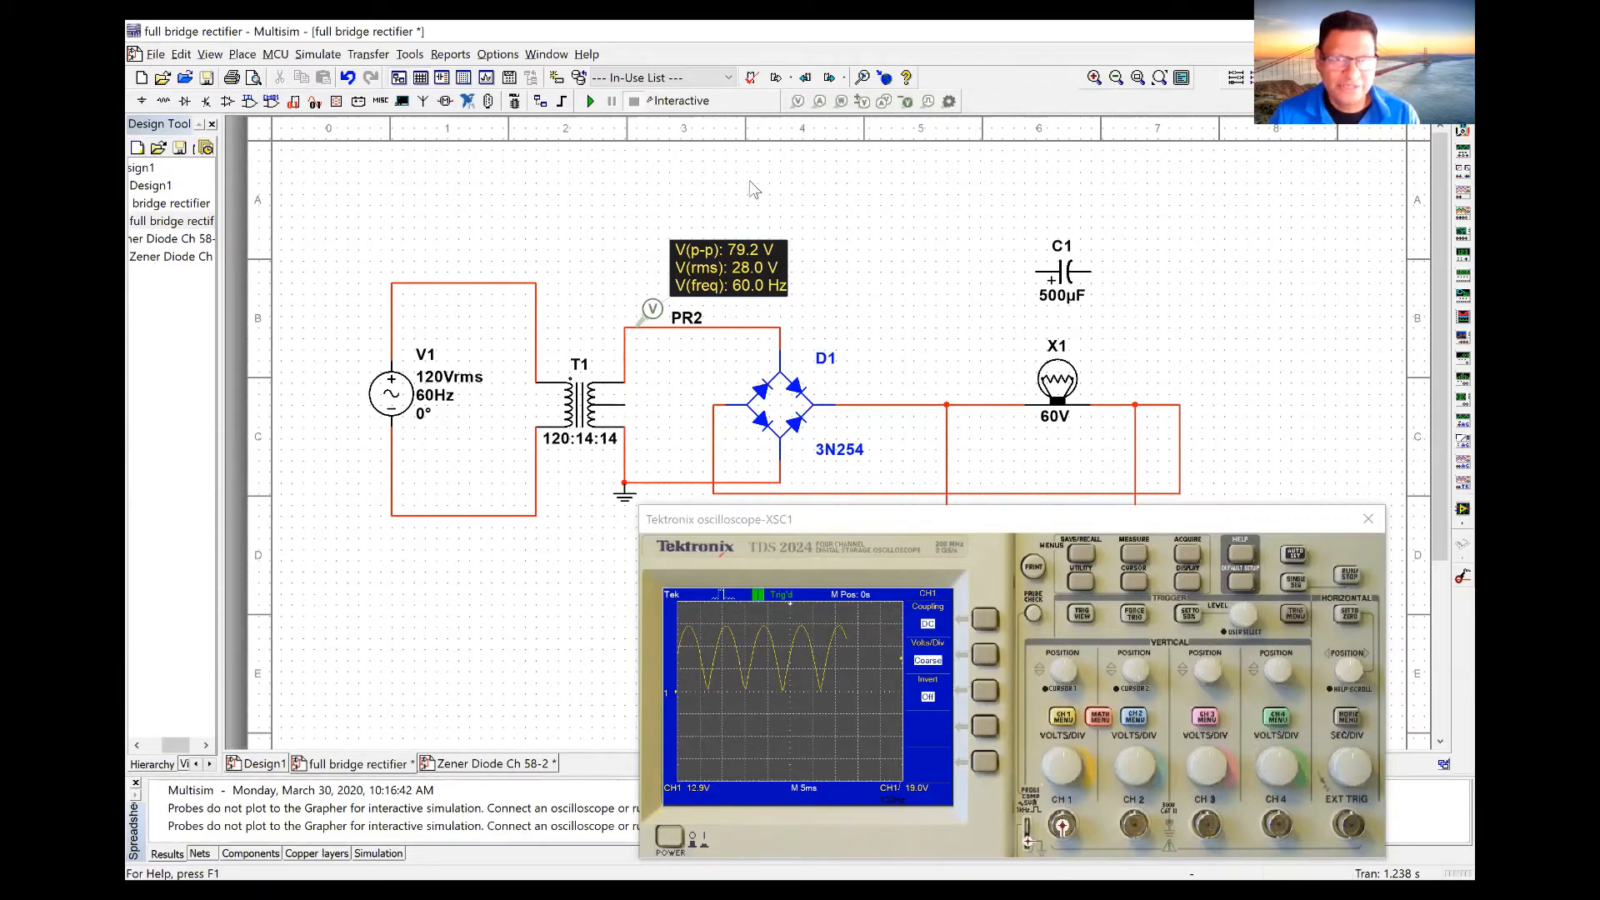
pyautogui.press('F5')
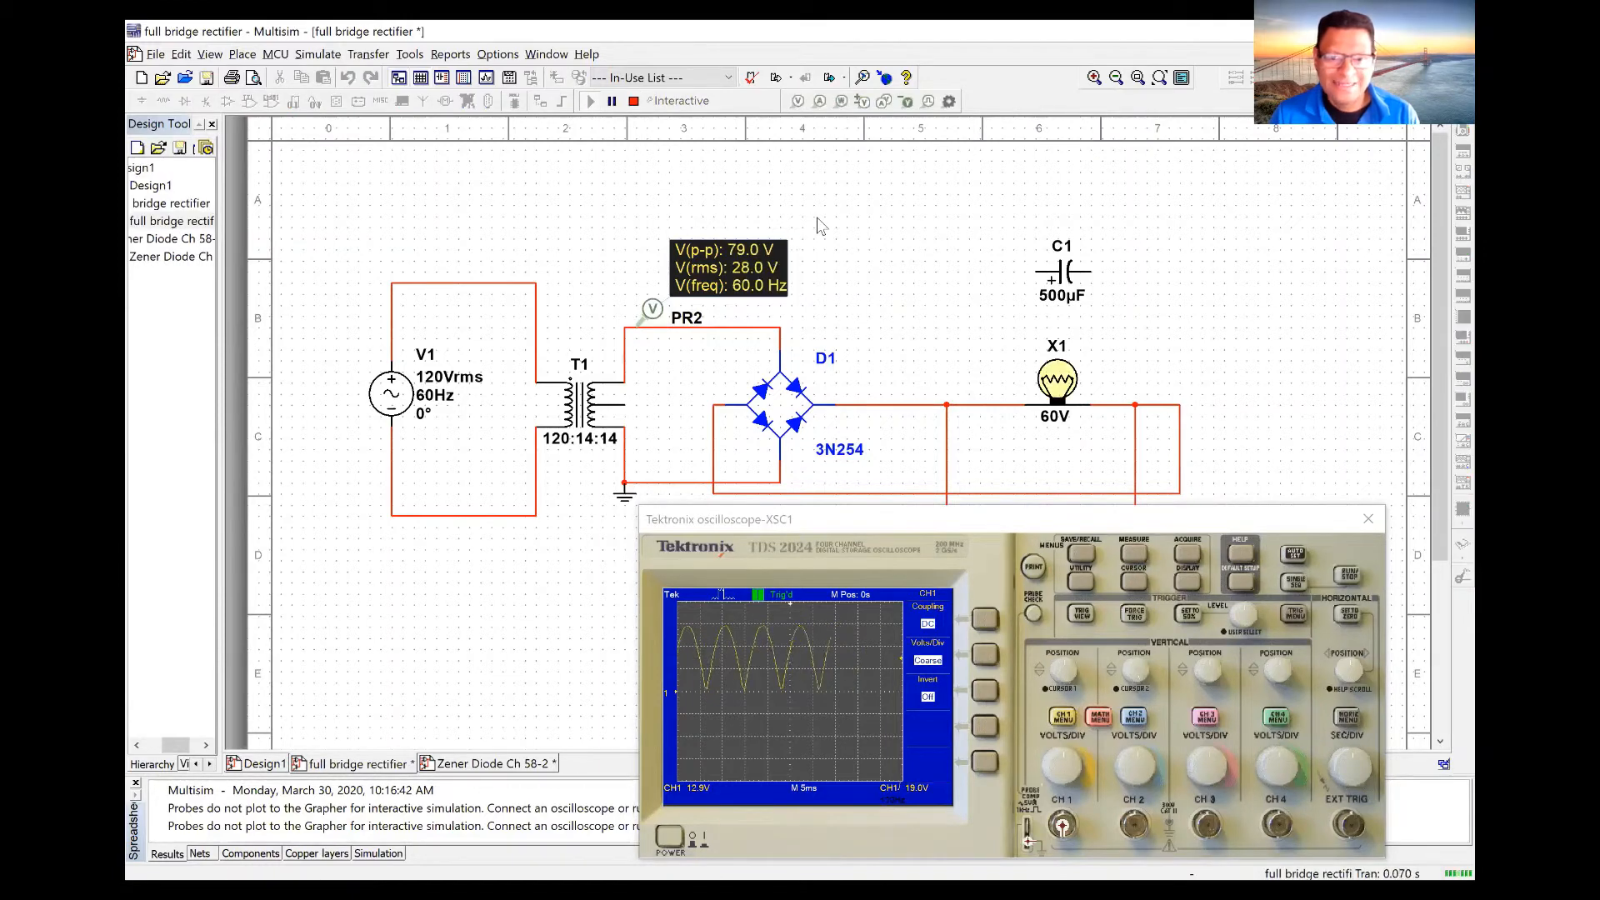
pyautogui.click(1064, 718)
pyautogui.click(1064, 718)
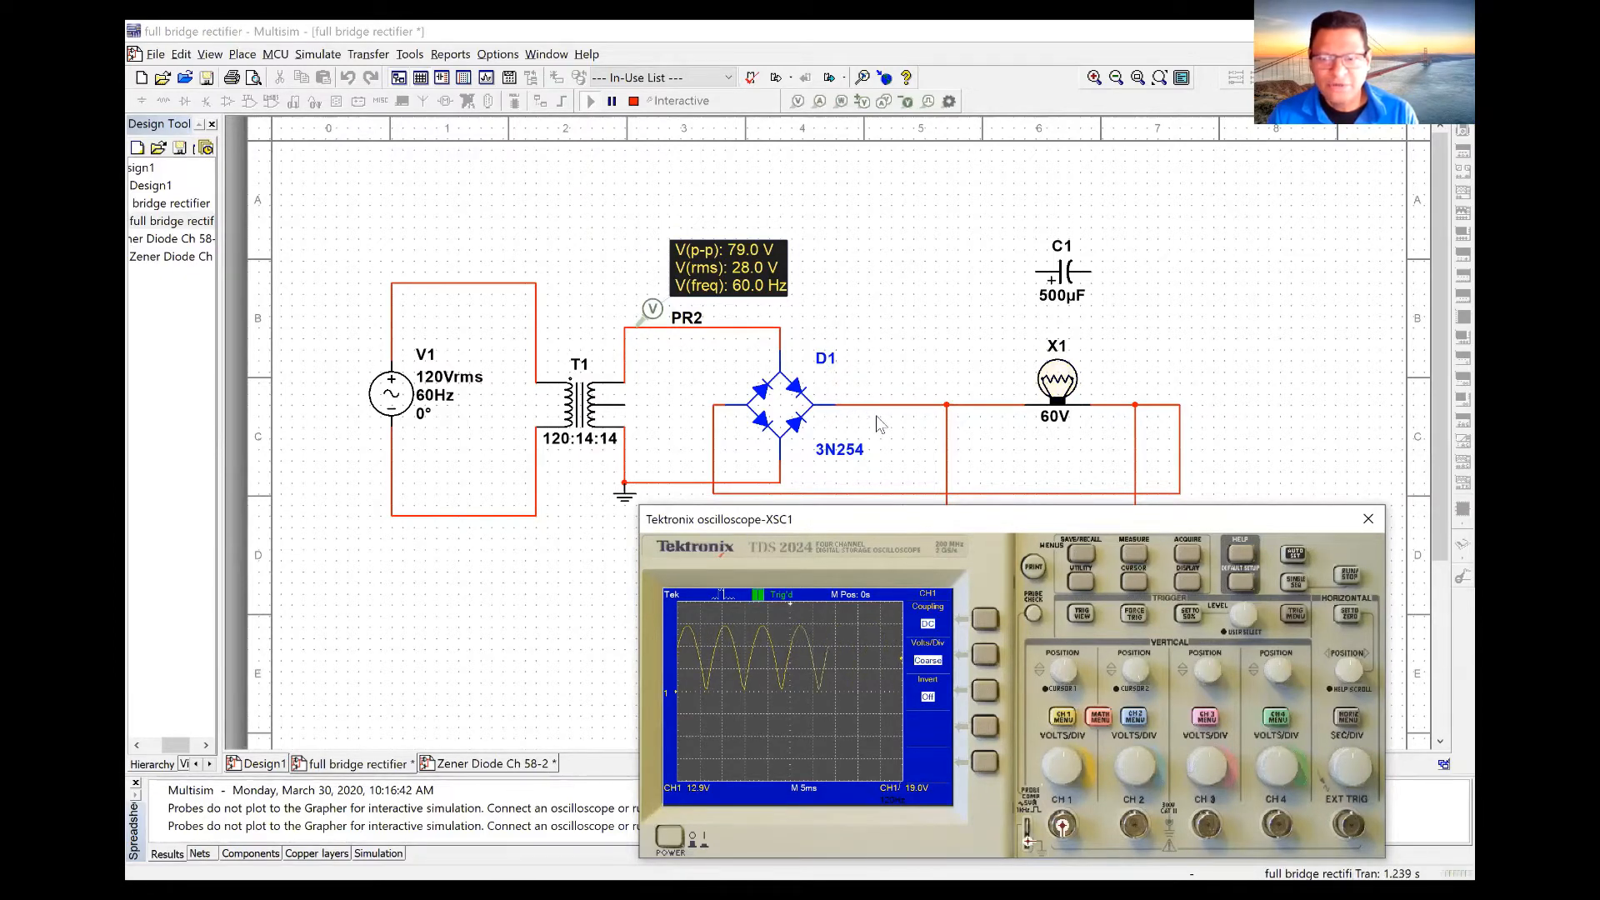
pyautogui.click(716, 265)
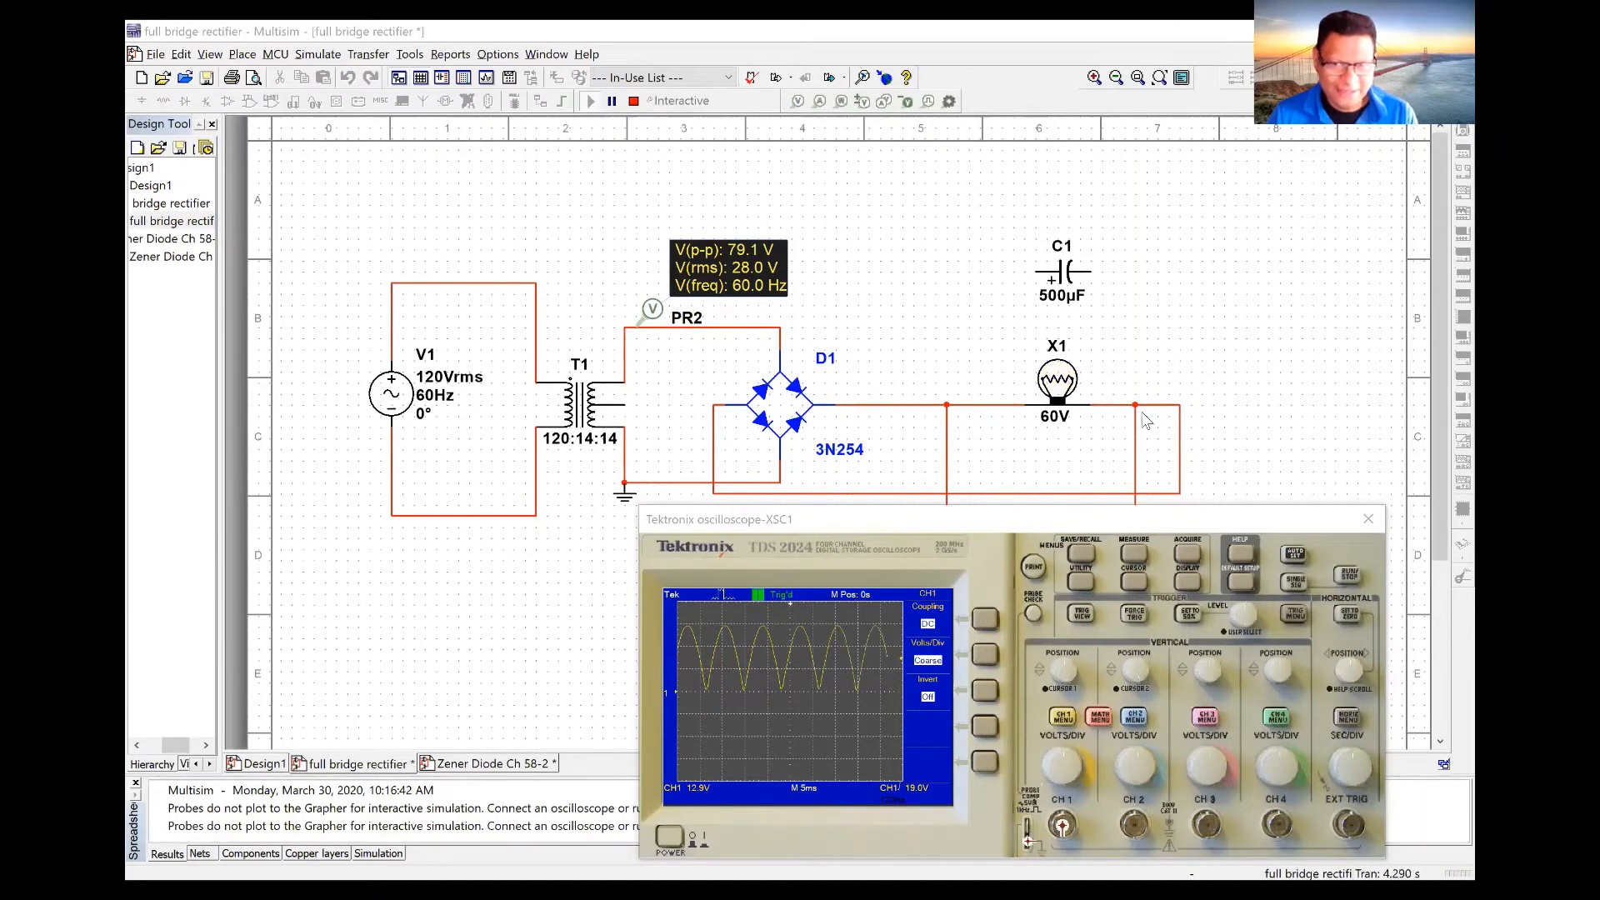
pyautogui.click(1138, 558)
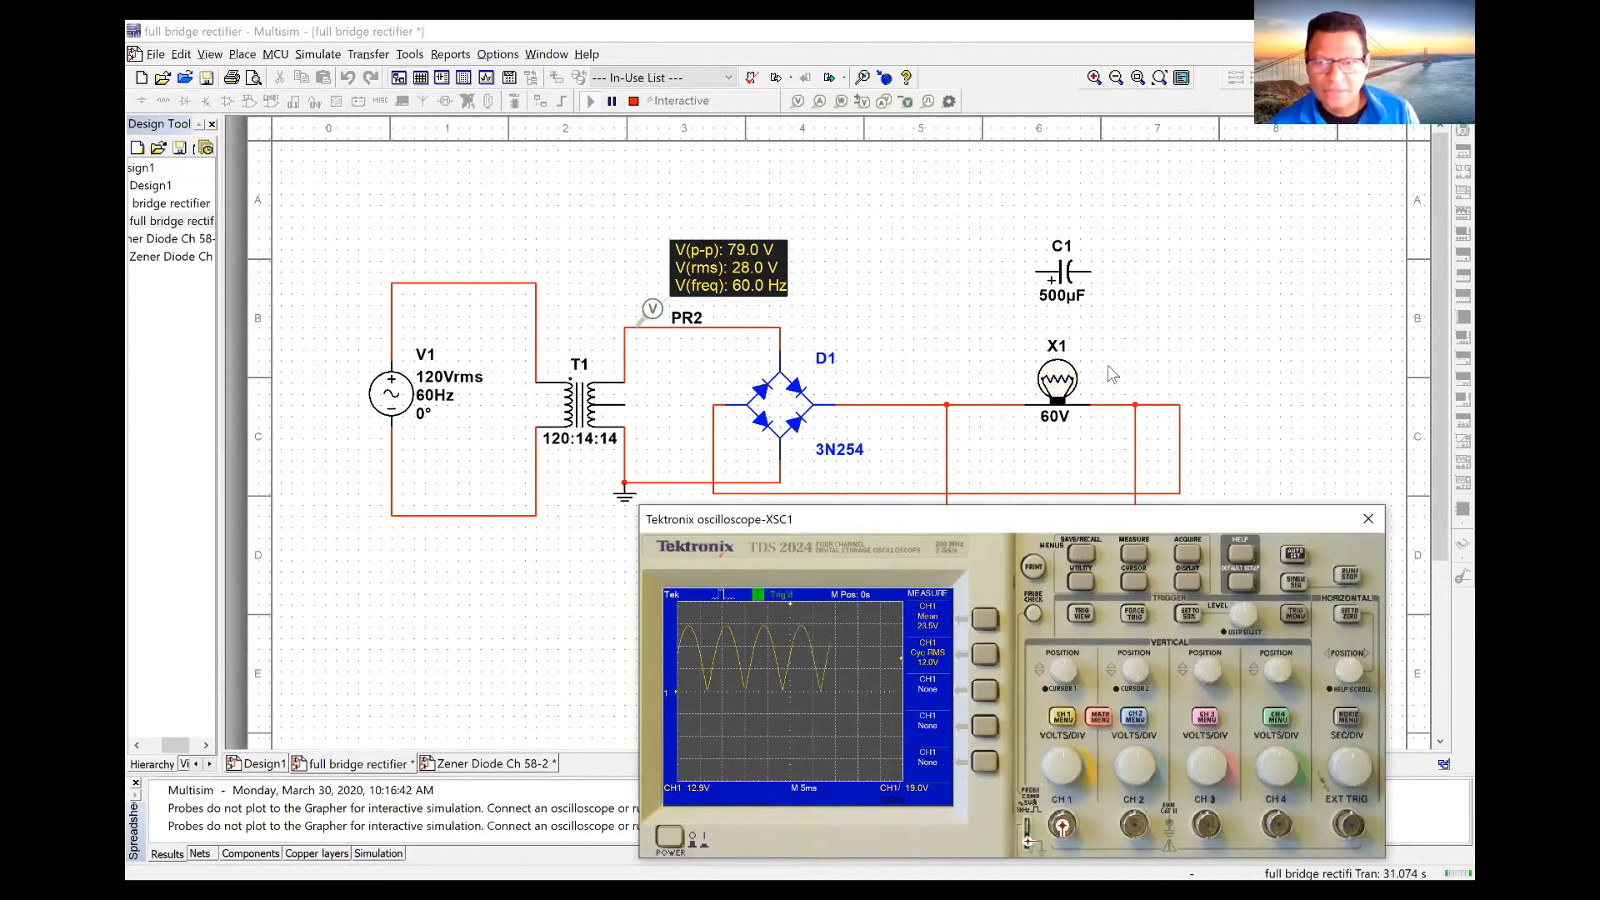
pyautogui.doubleClick(1067, 387)
pyautogui.click(688, 265)
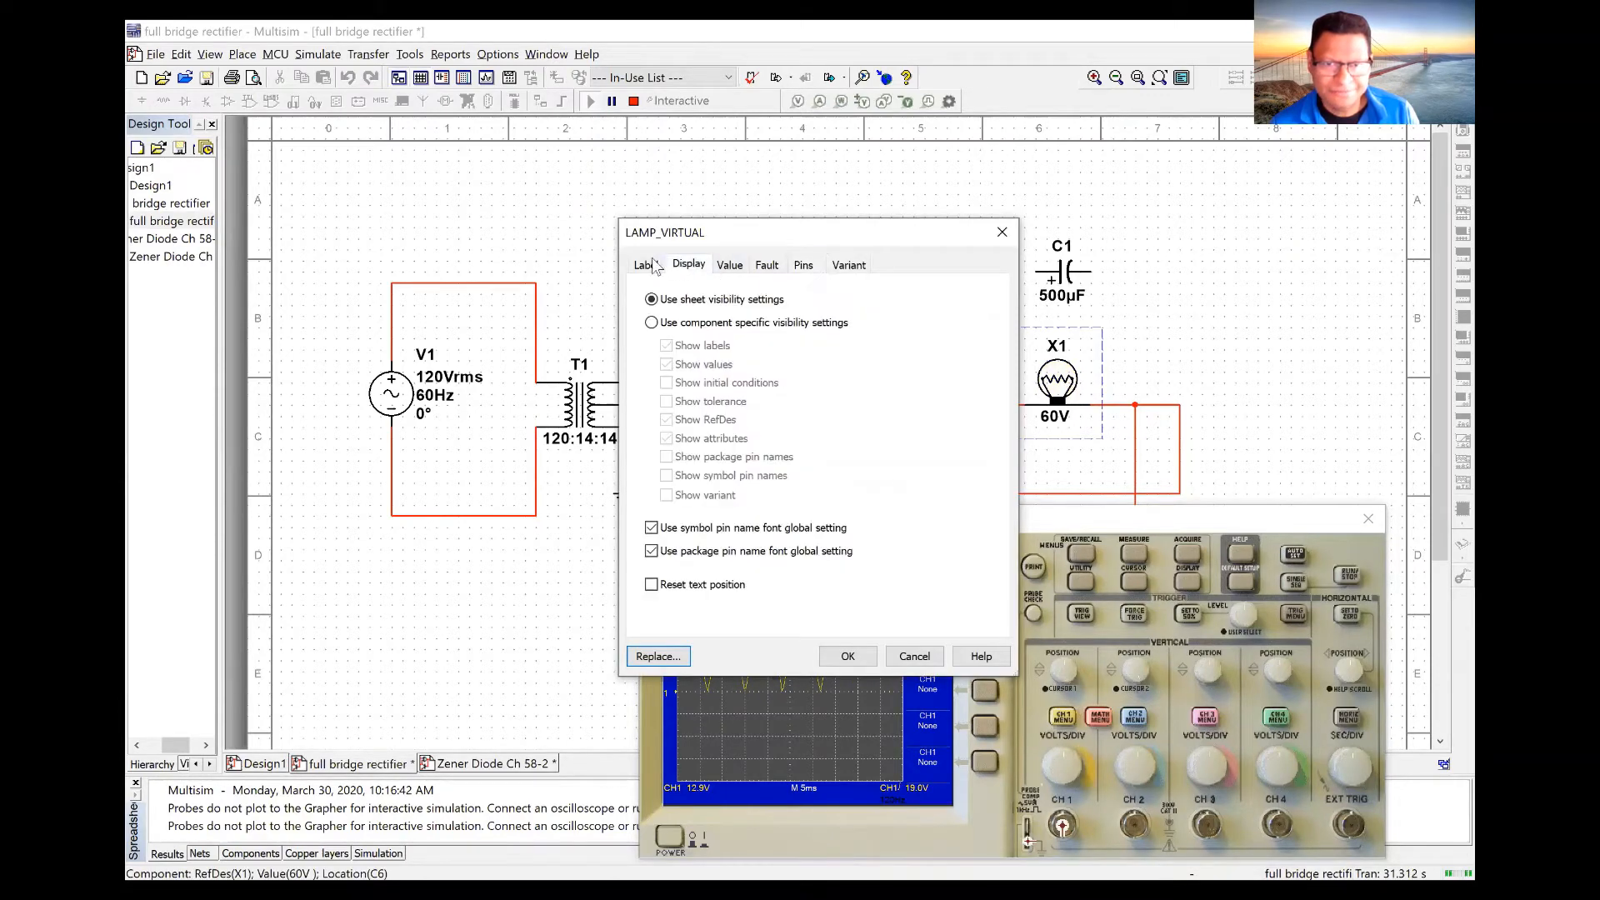
pyautogui.click(646, 265)
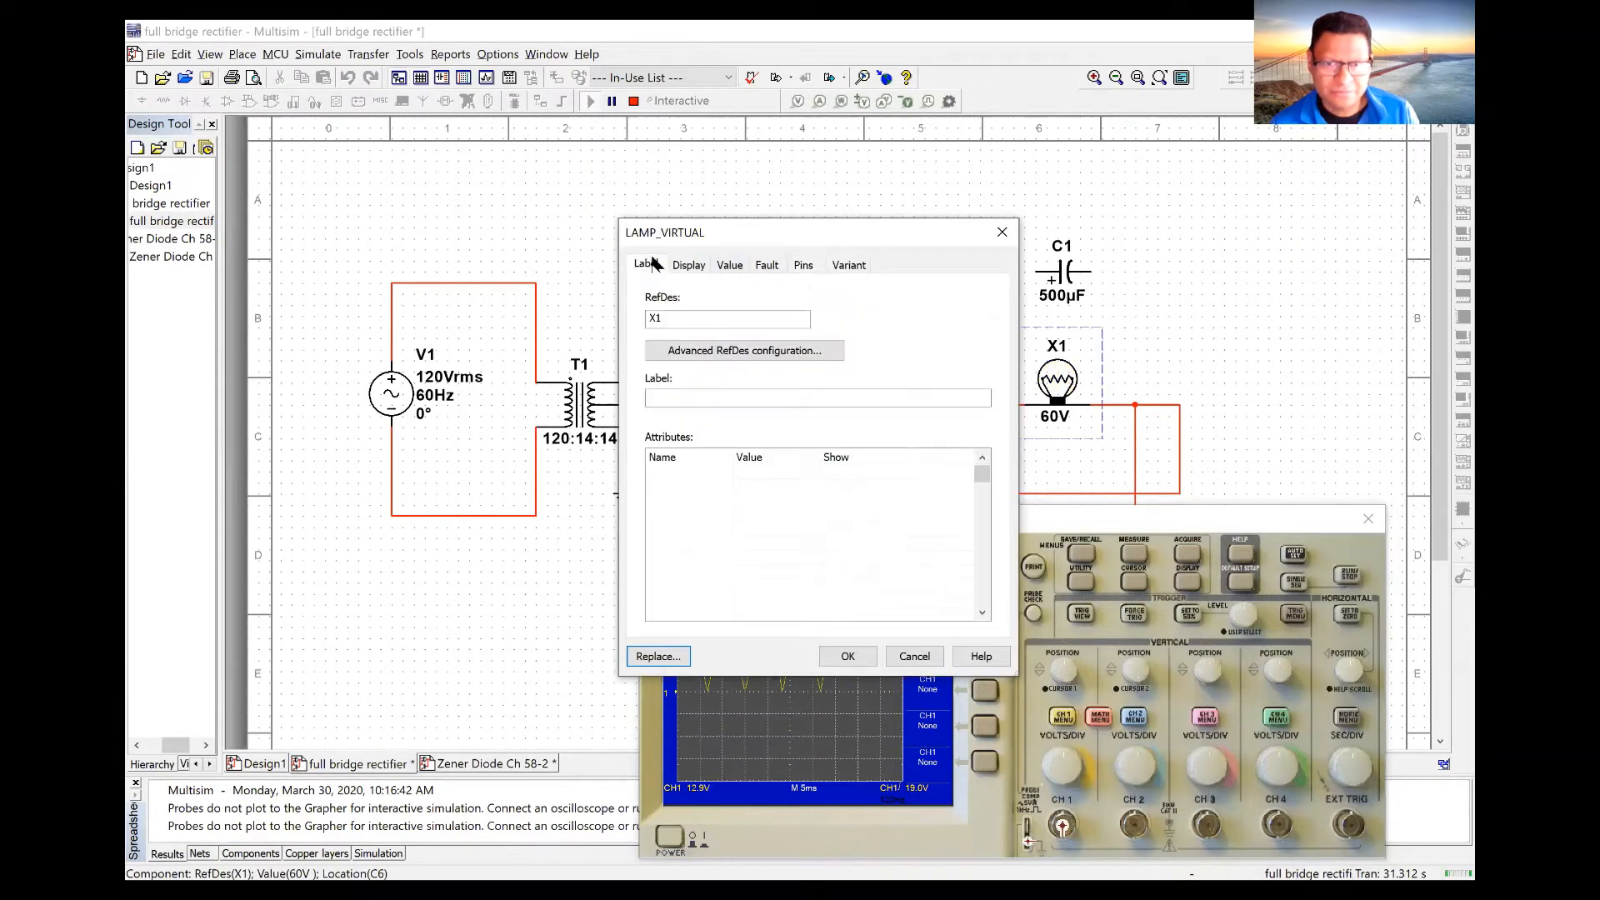
pyautogui.click(1002, 234)
# Step: Stop the simulation and check the maximum rated voltage and power of lamp X1
pyautogui.click(633, 101)
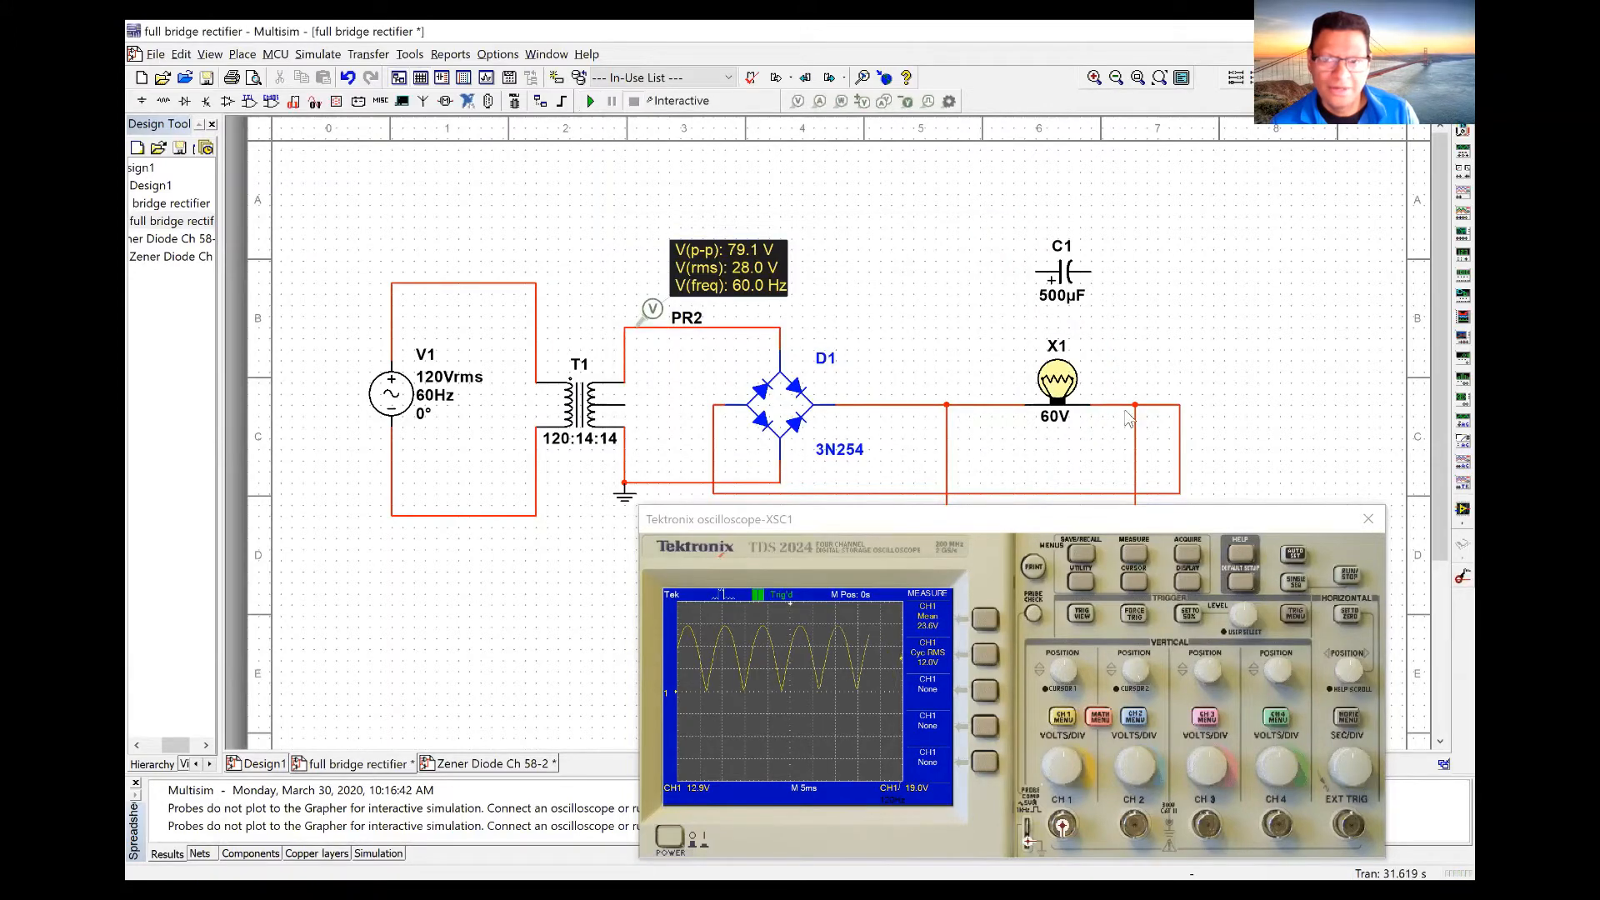
pyautogui.doubleClick(1068, 393)
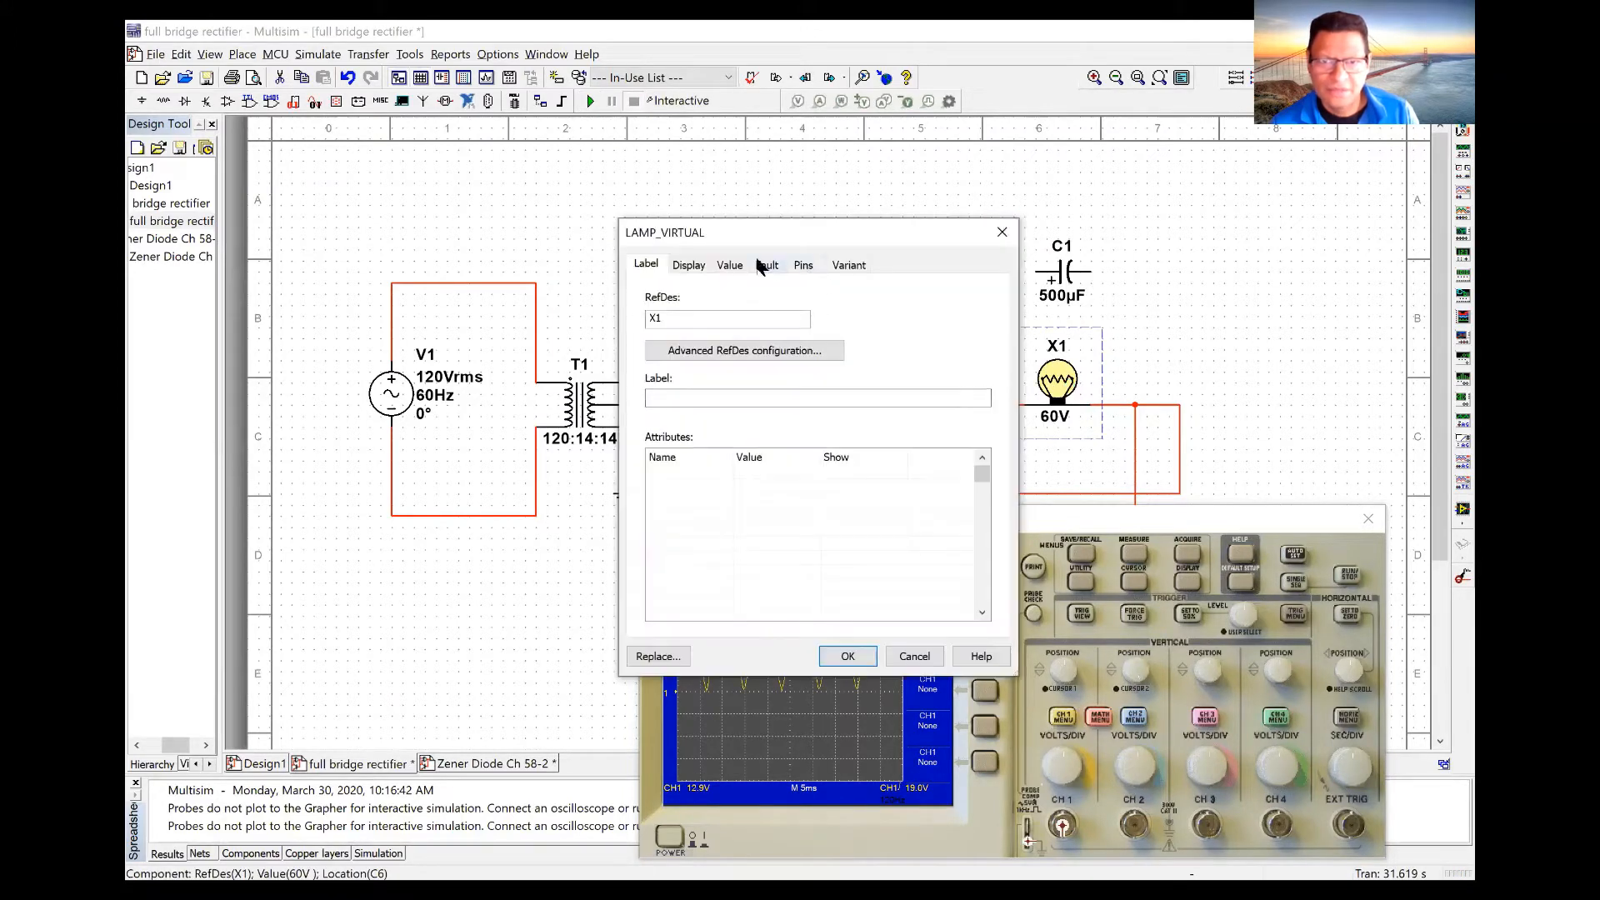
pyautogui.click(687, 265)
pyautogui.click(729, 265)
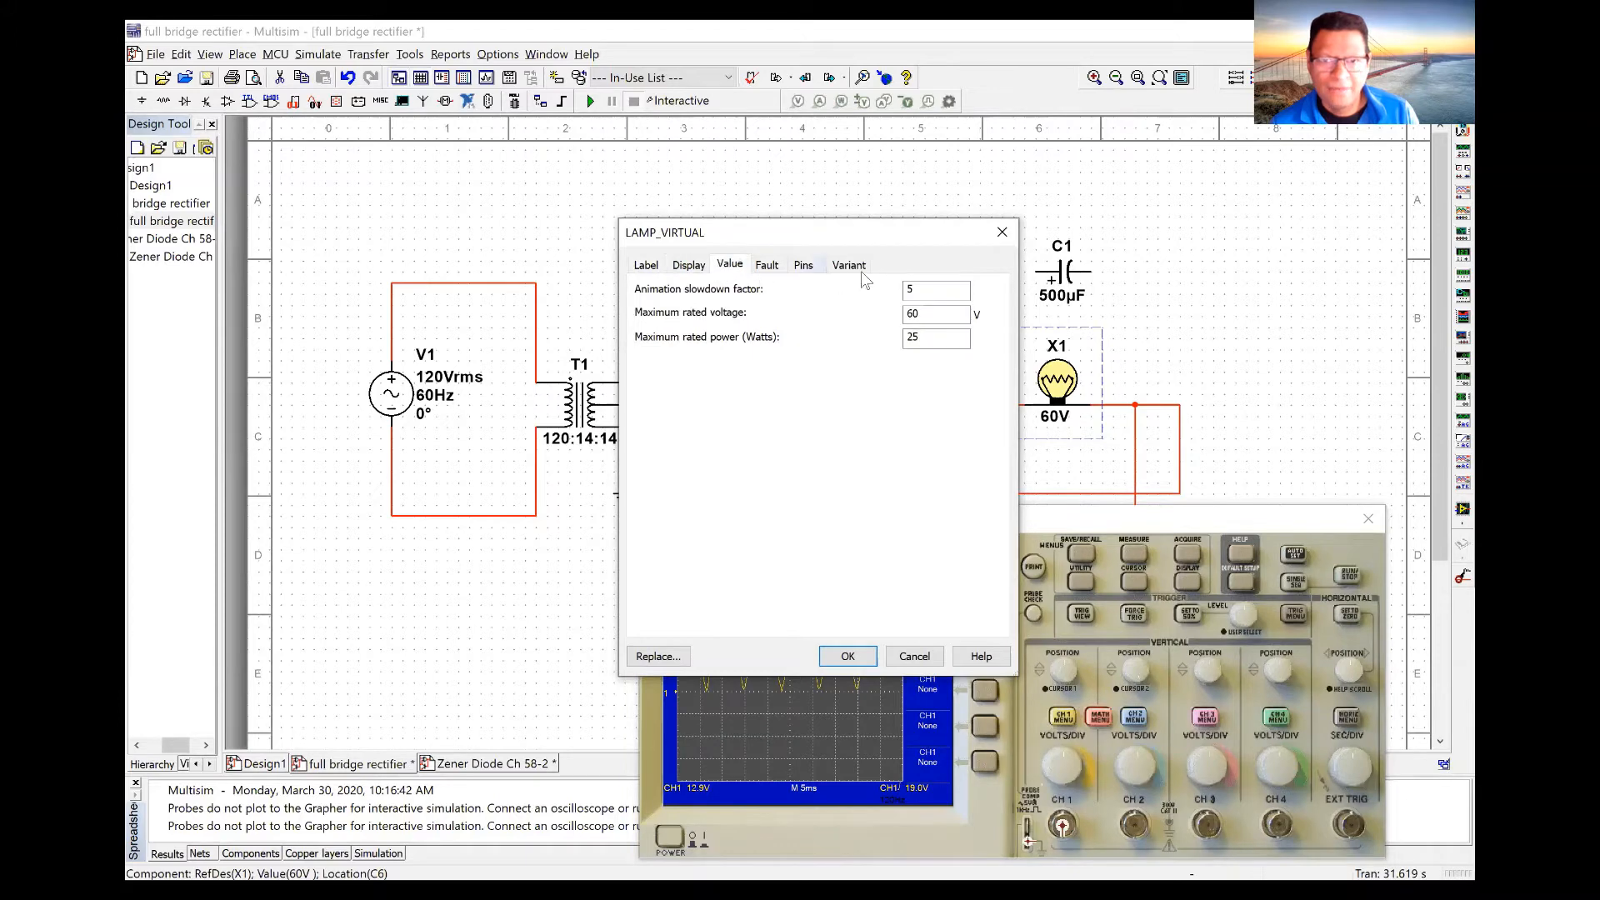
pyautogui.moveTo(897, 242); pyautogui.dragTo(1011, 218)
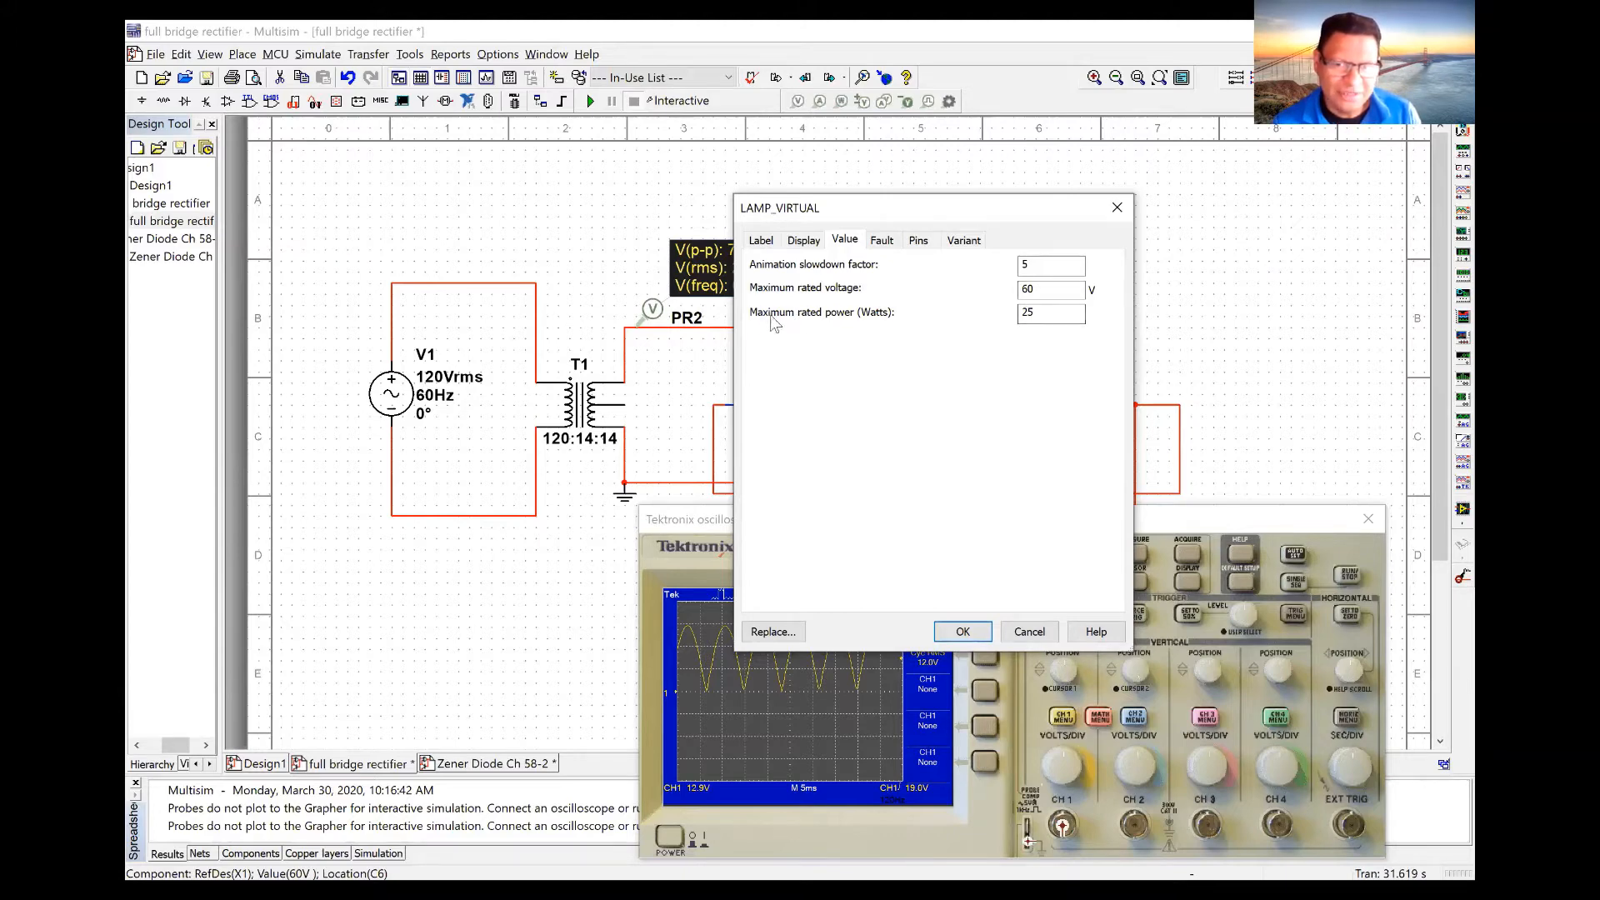
pyautogui.click(1050, 322)
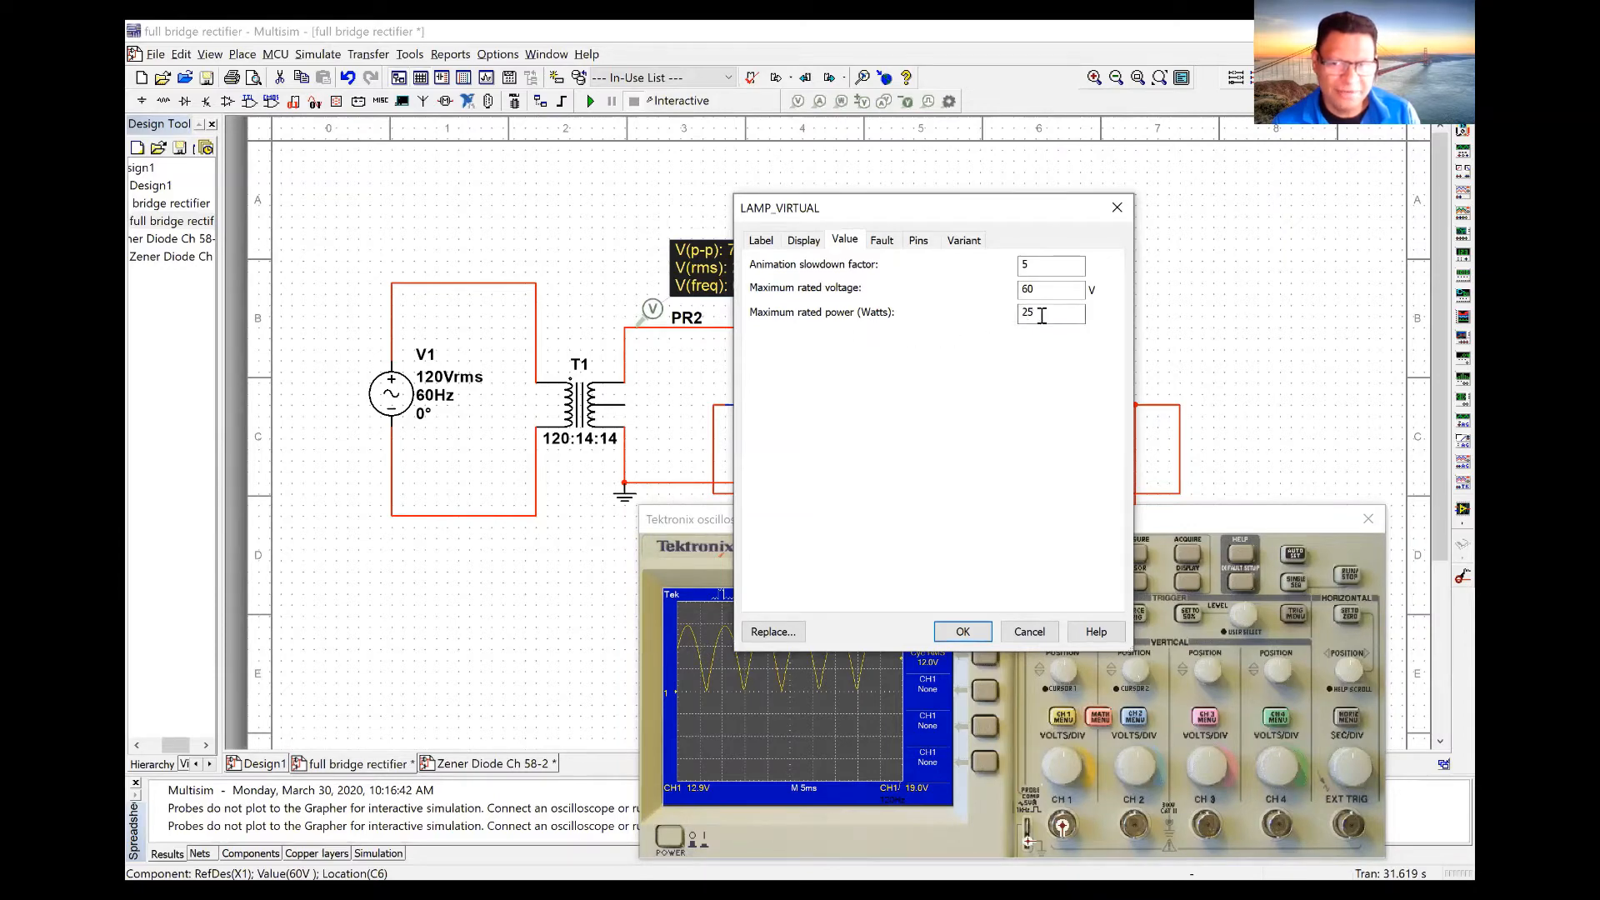
pyautogui.click(962, 632)
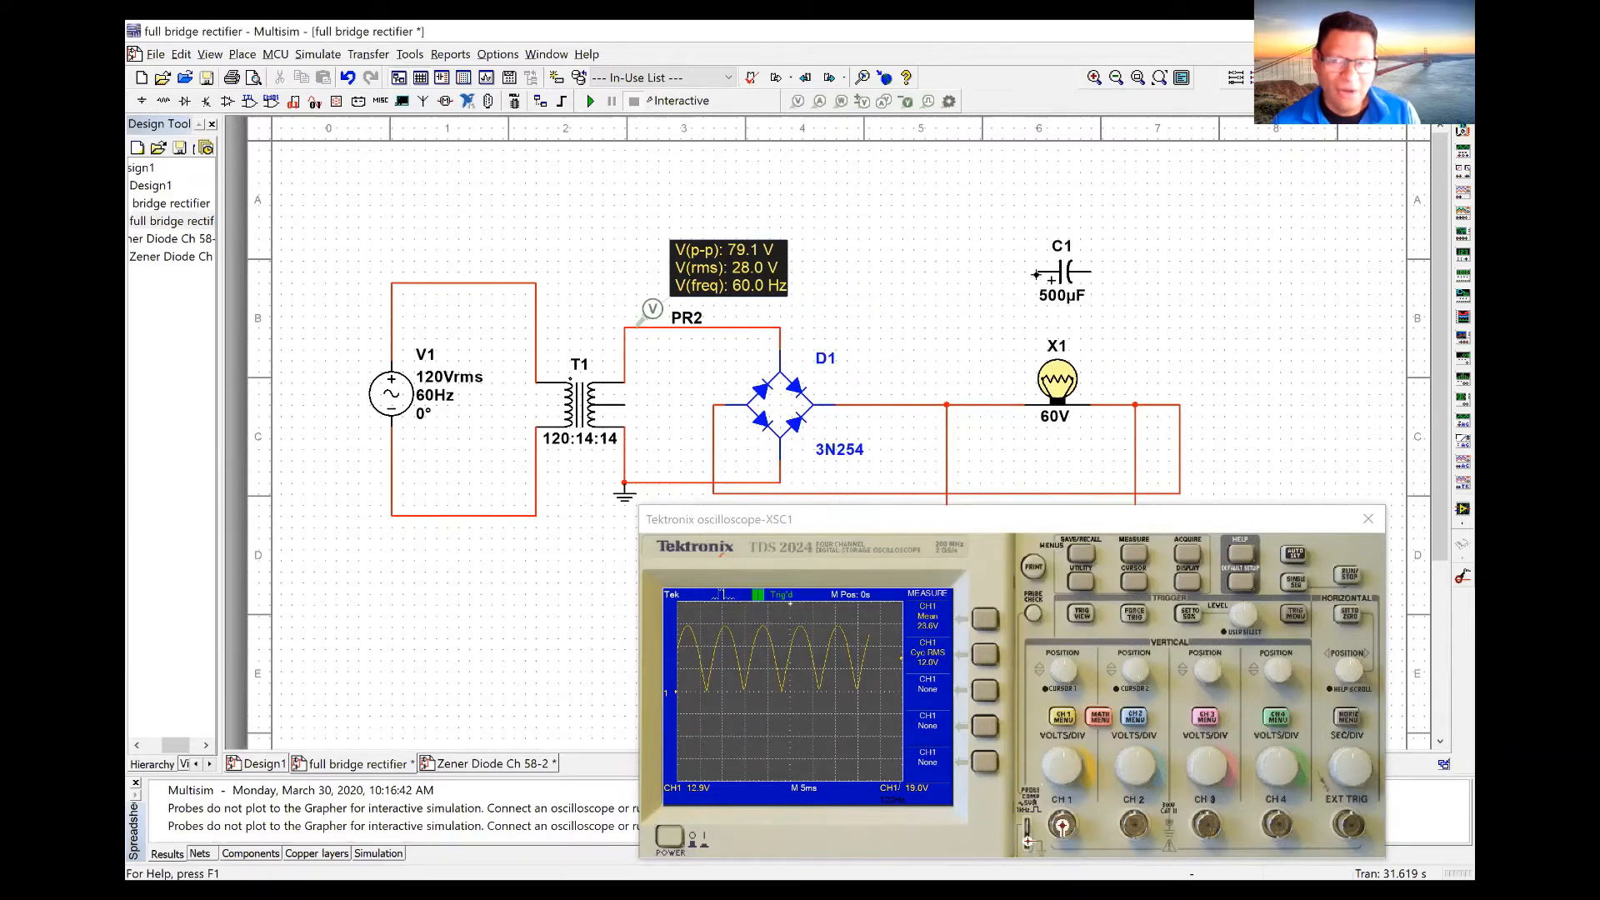
# Step: Wire capacitor C1 in parallel with lamp X1, positive side to the bridge output, and capture the simulated waveform on the oscilloscope
pyautogui.click(1015, 274)
pyautogui.click(947, 405)
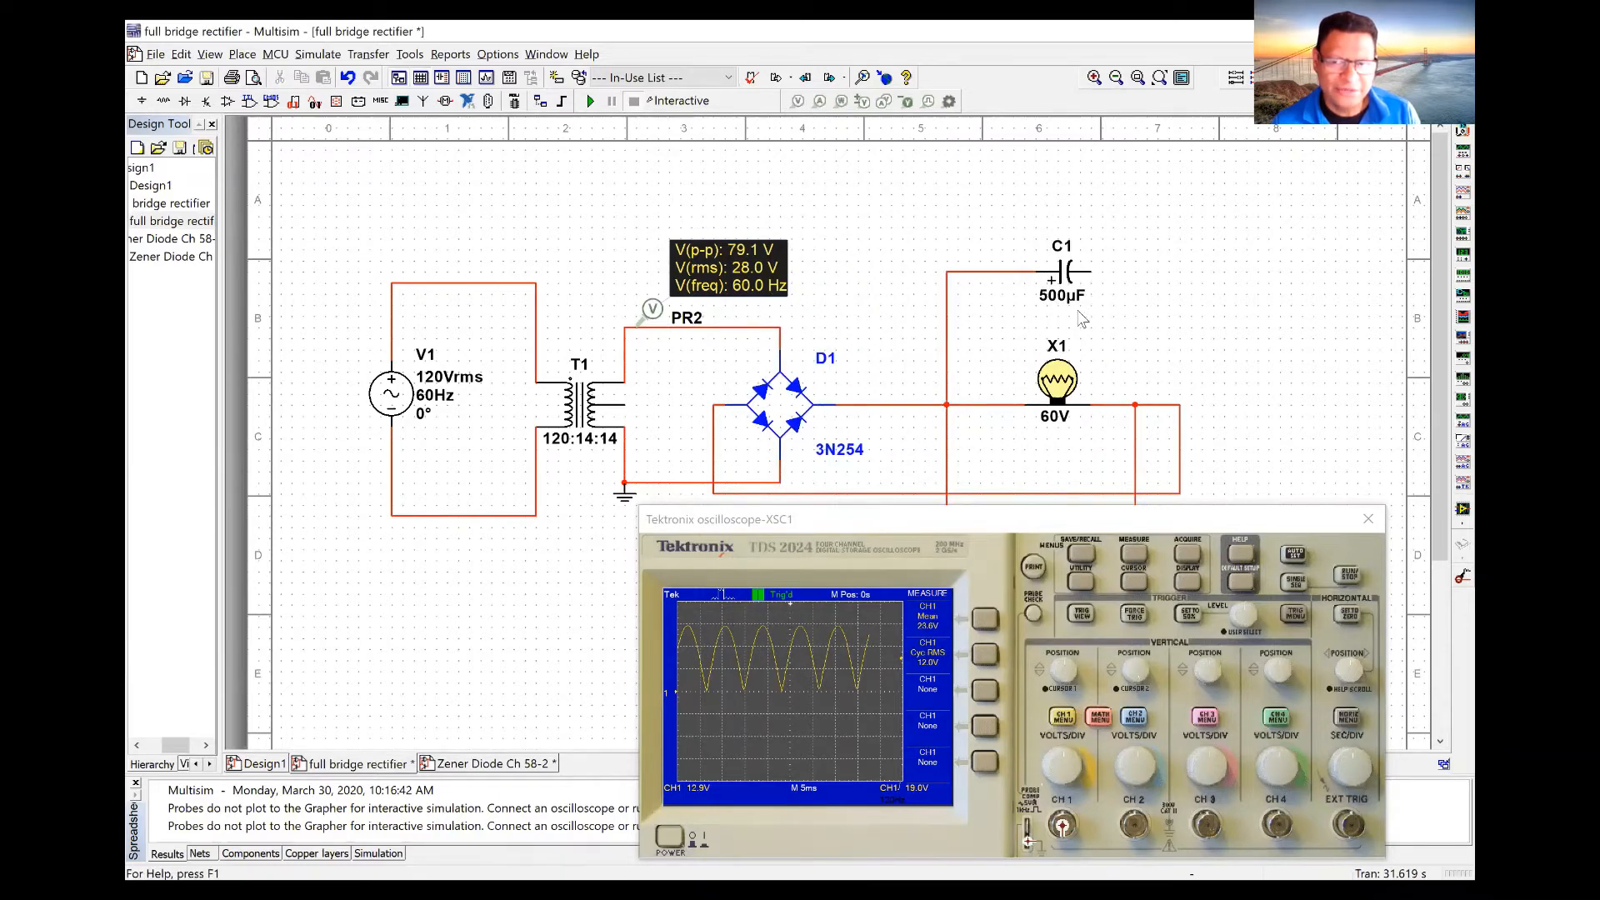
pyautogui.click(1093, 273)
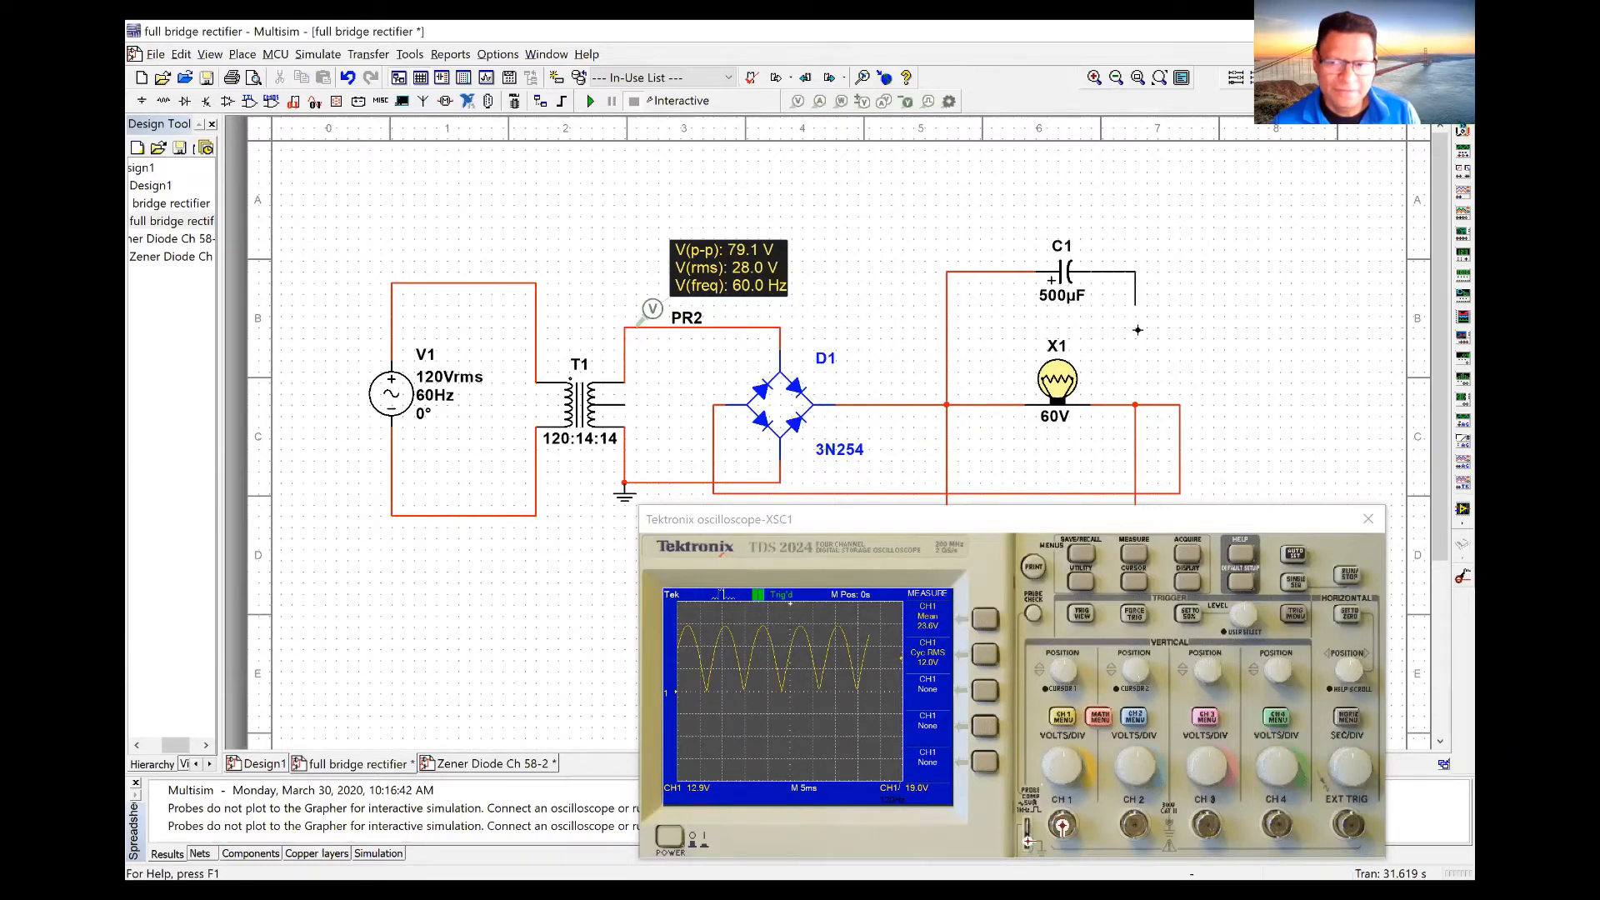
pyautogui.click(1136, 406)
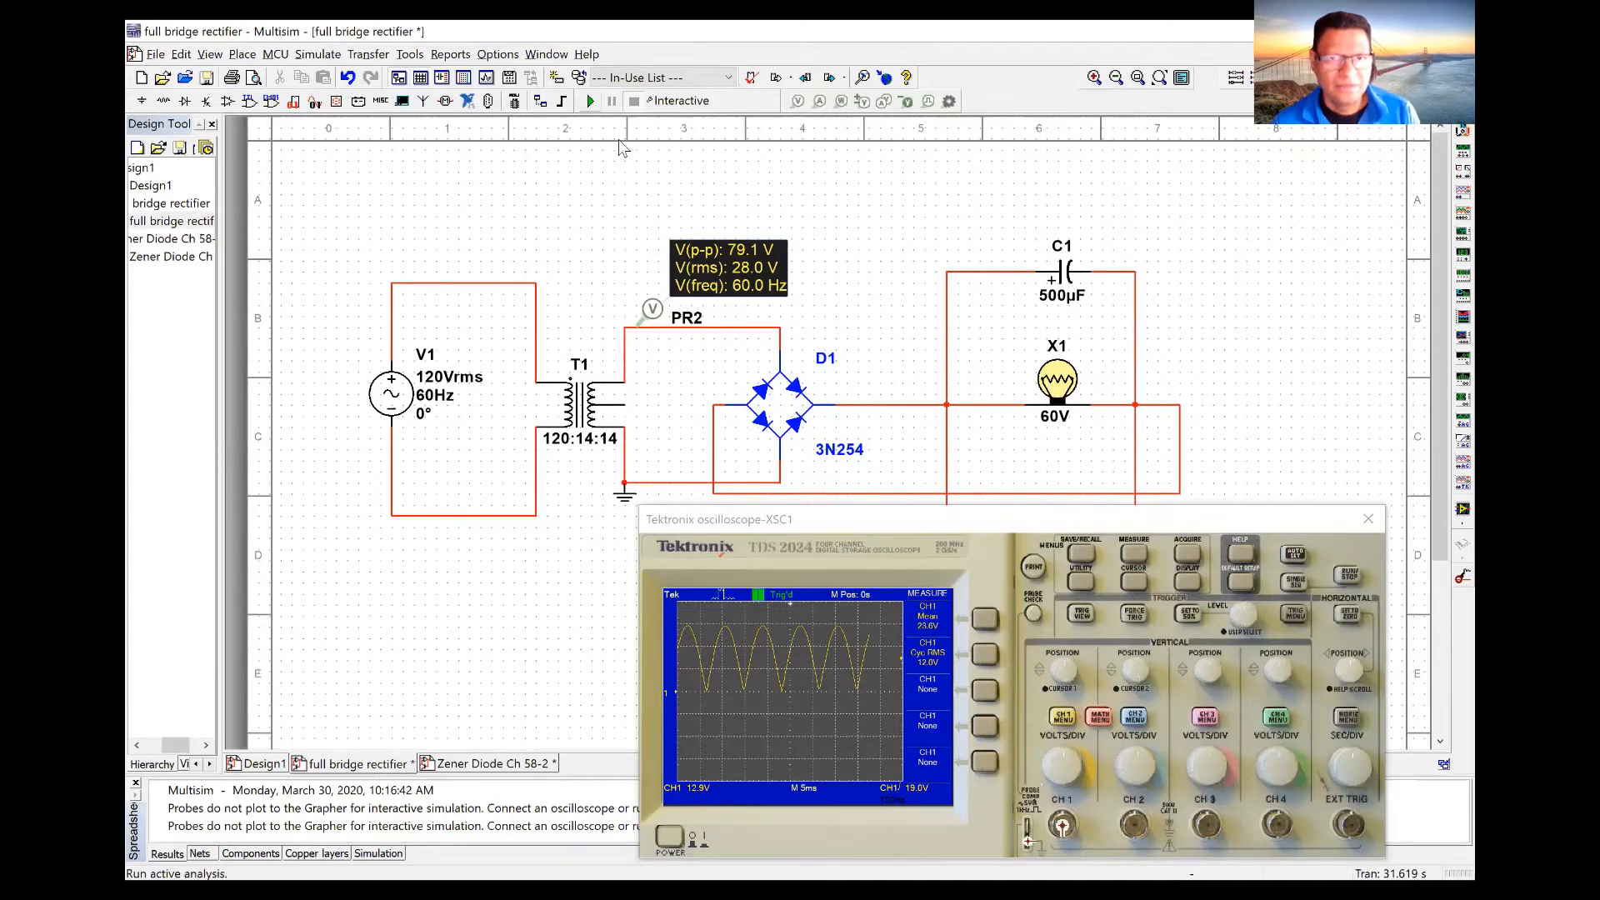
pyautogui.click(590, 101)
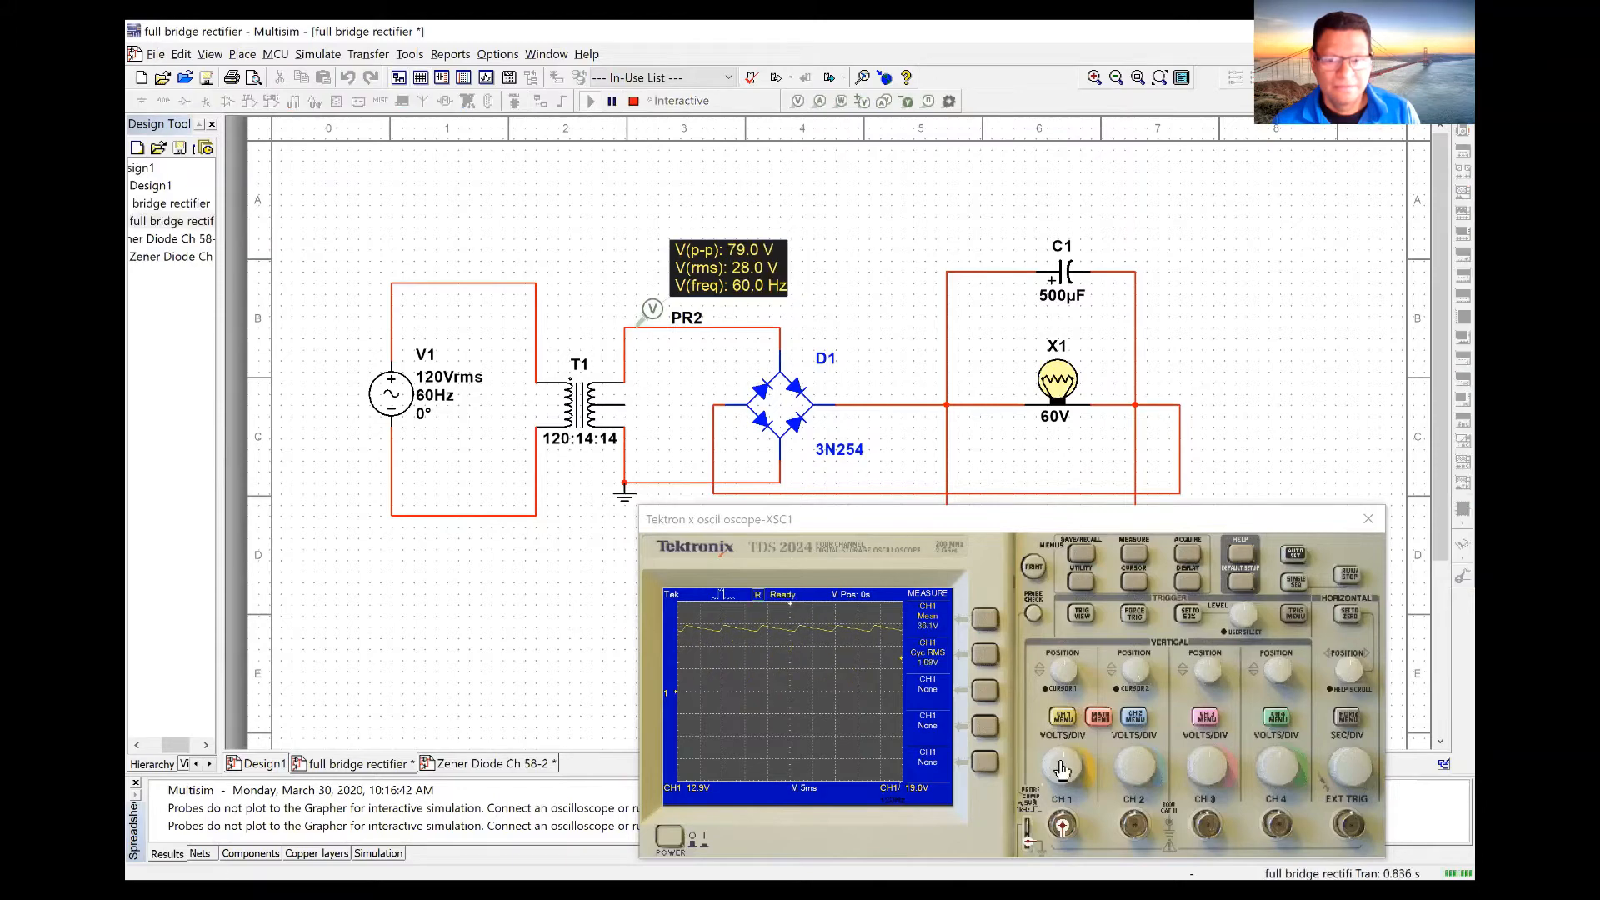
pyautogui.click(1350, 578)
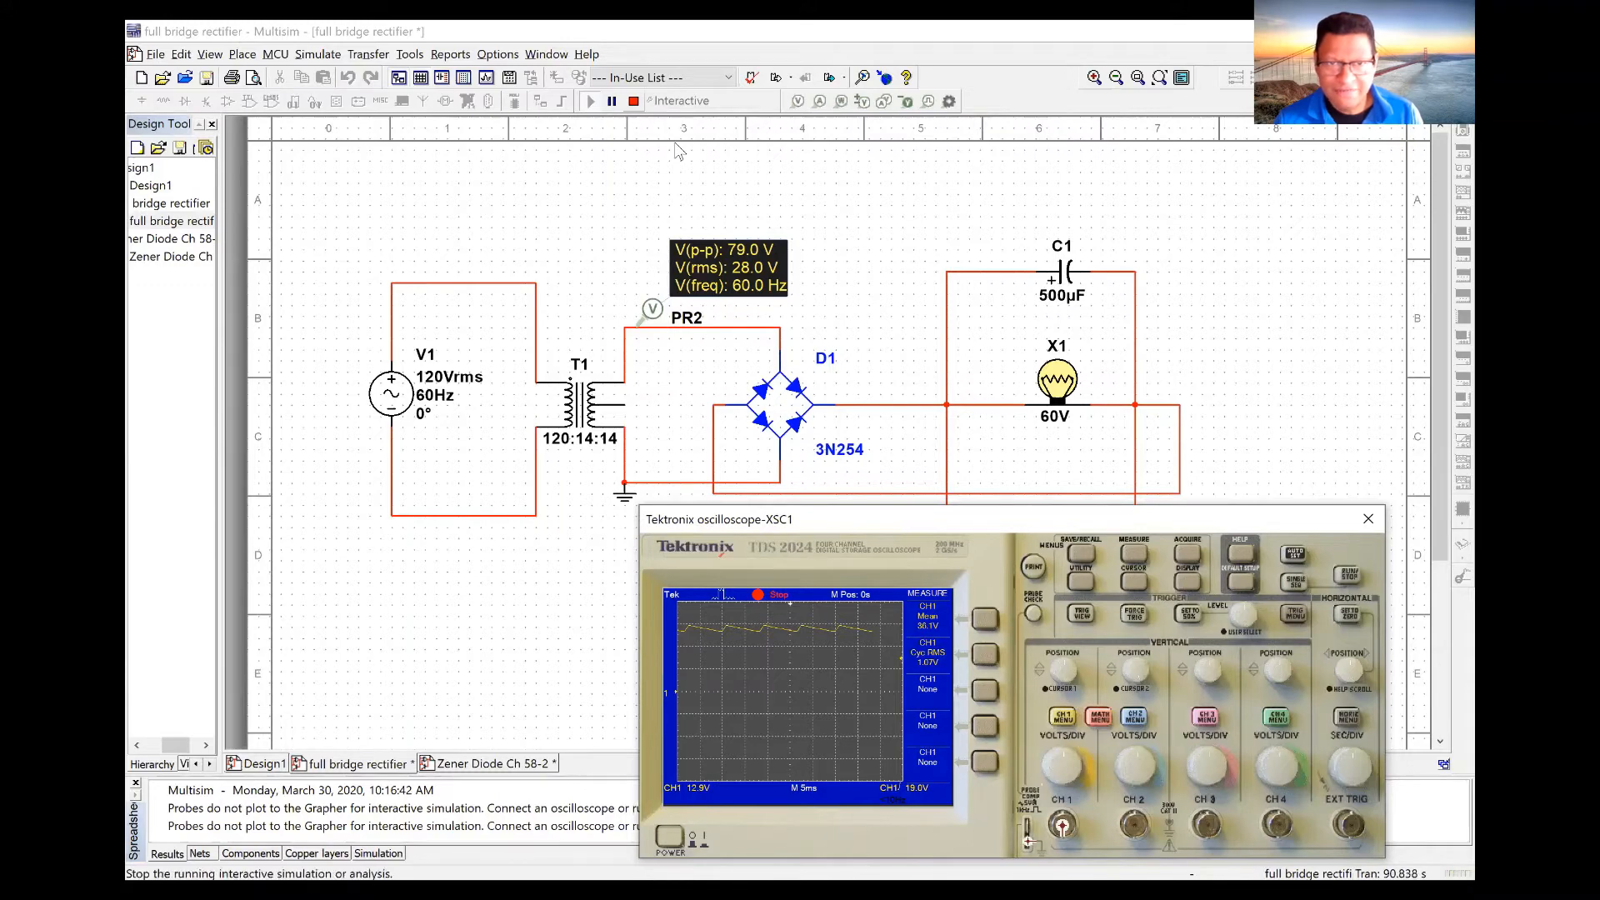
# Step: Disconnect lamp X1 by deleting the wires on both sides, and rerun the simulation with the oscilloscope acquiring
pyautogui.click(998, 406)
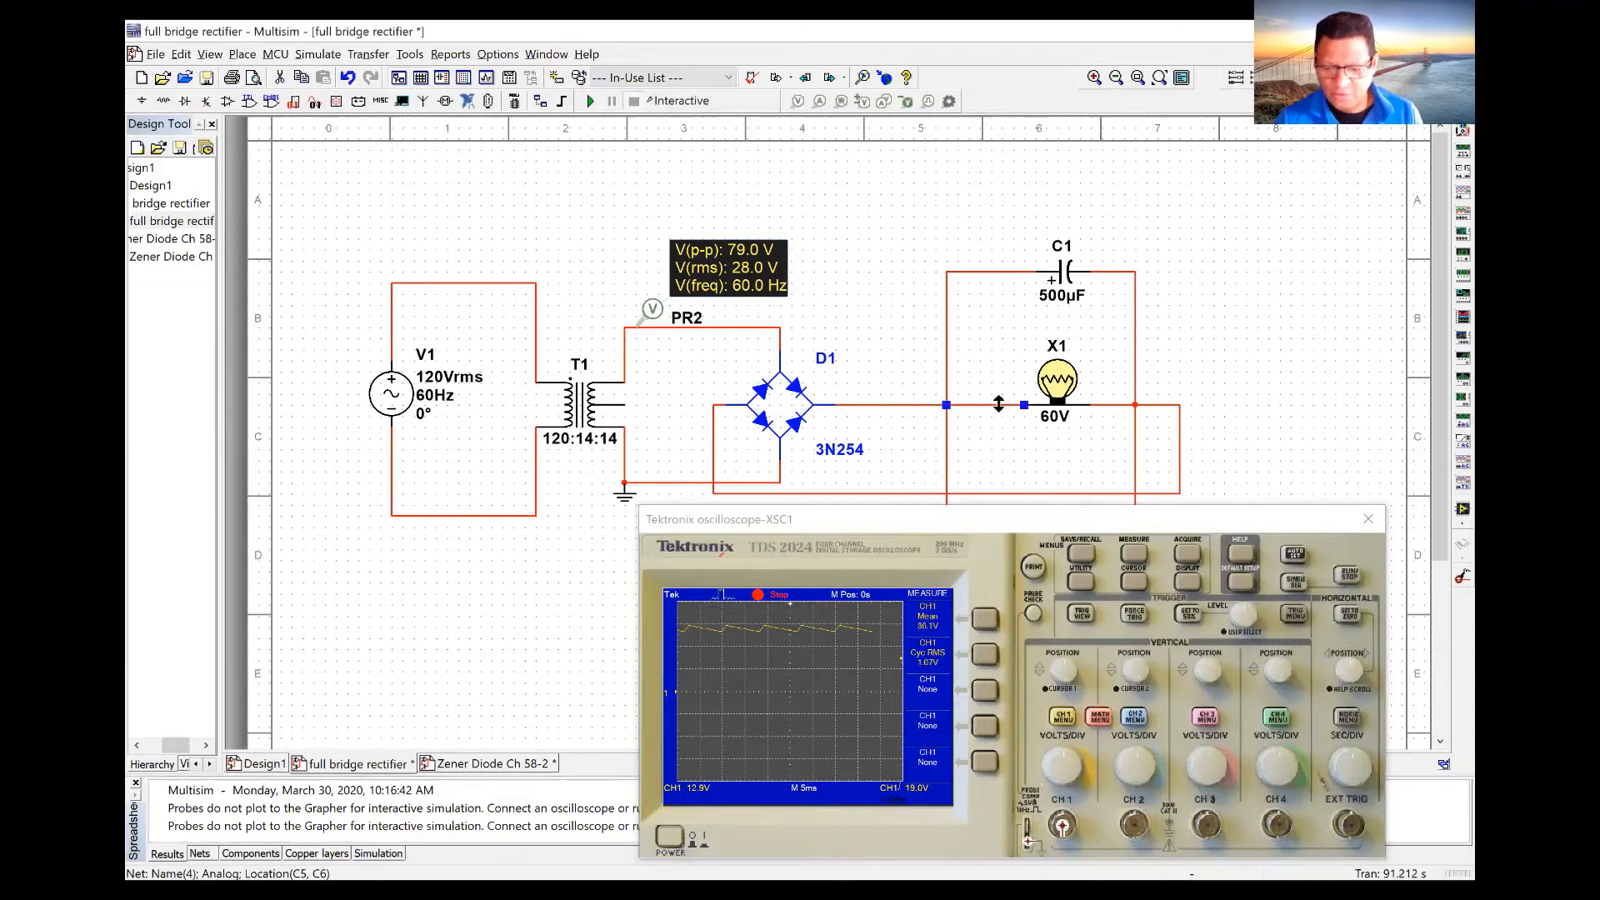
pyautogui.click(1117, 405)
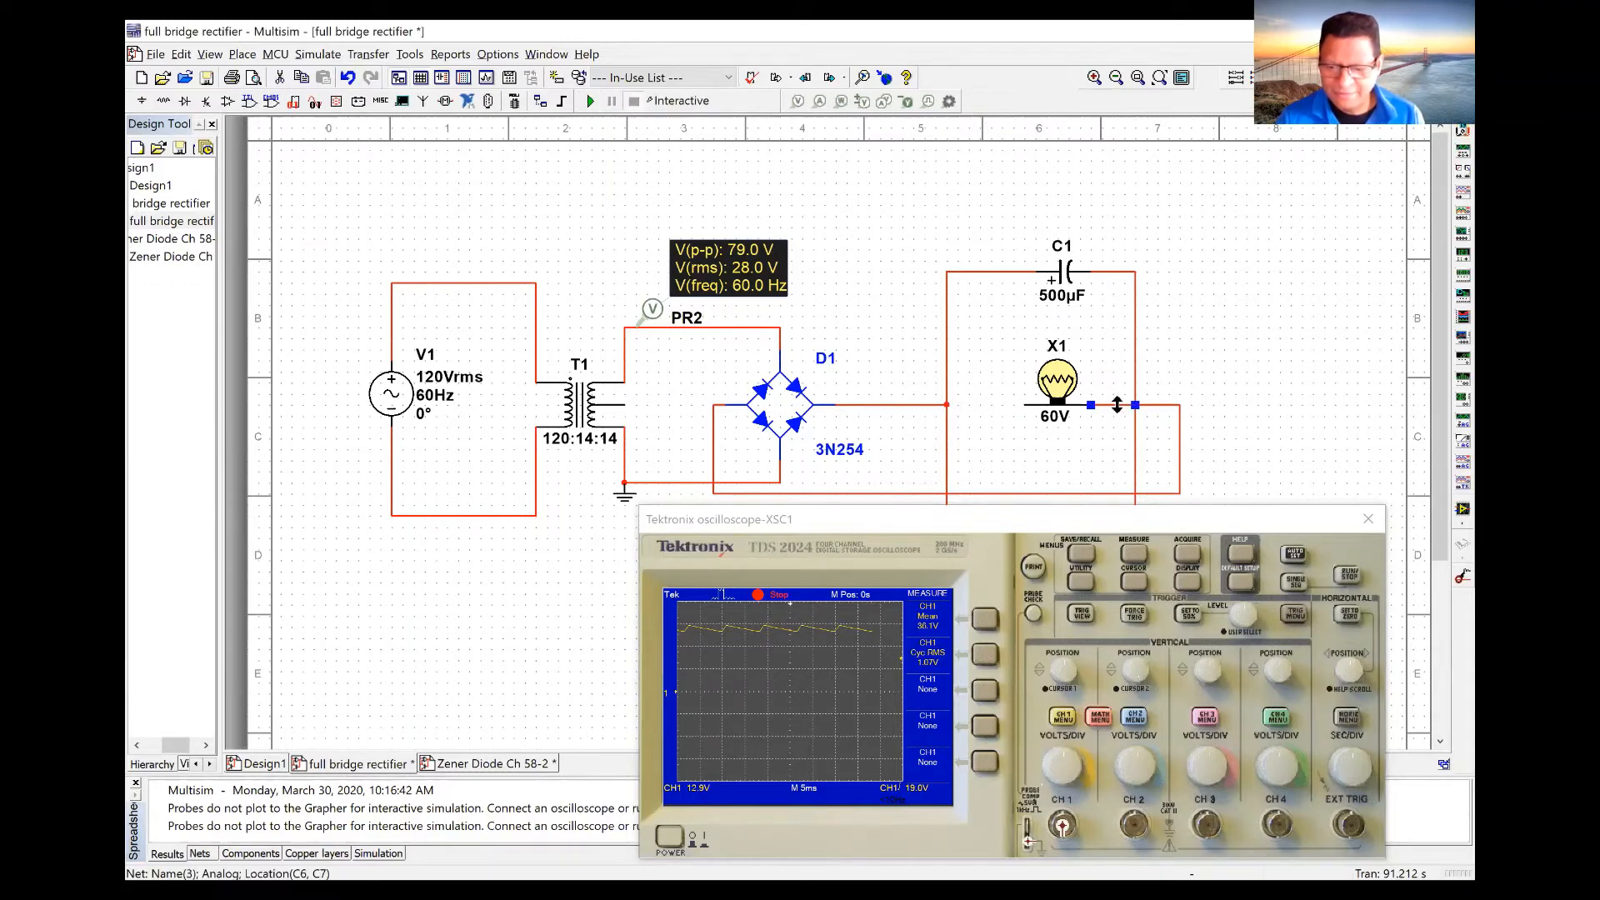
pyautogui.press('Delete')
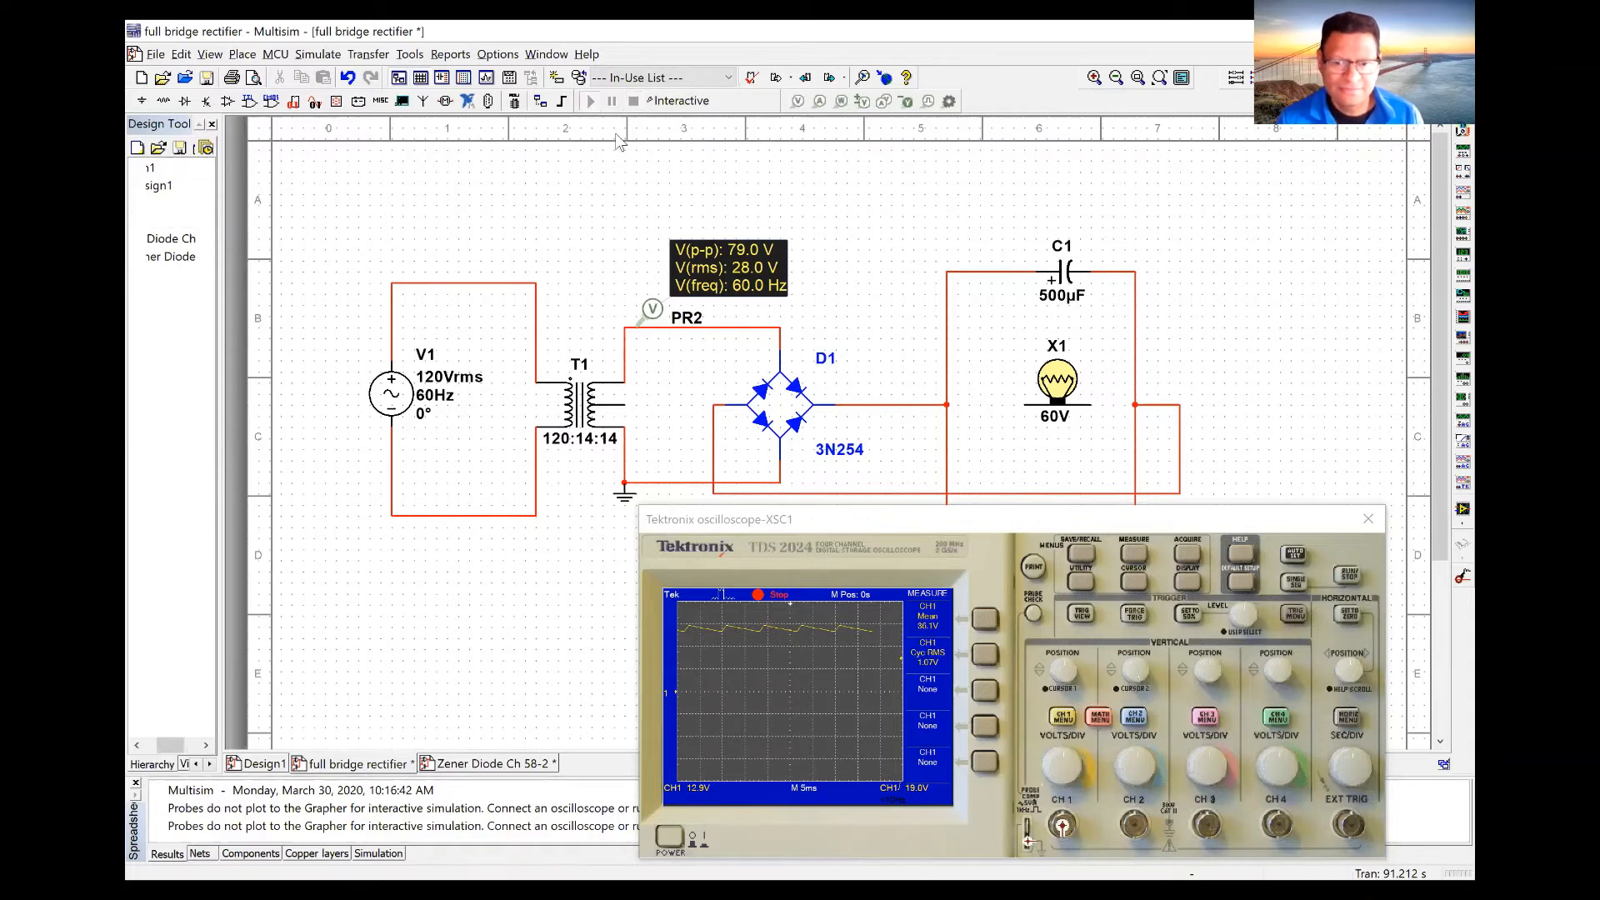
pyautogui.press('F5')
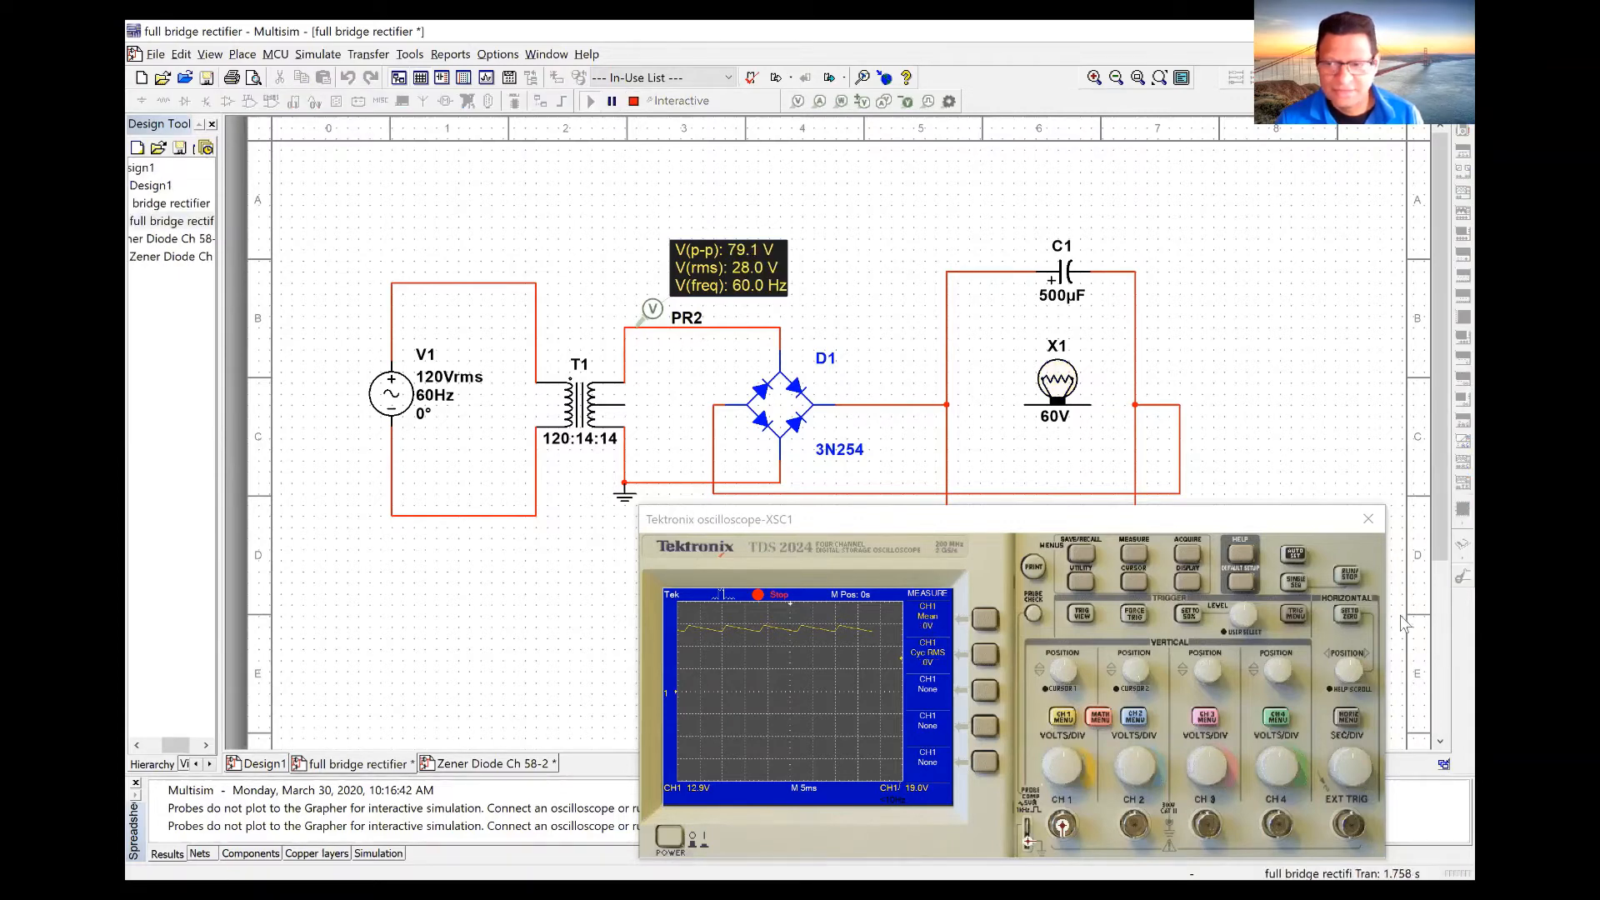
pyautogui.click(1344, 583)
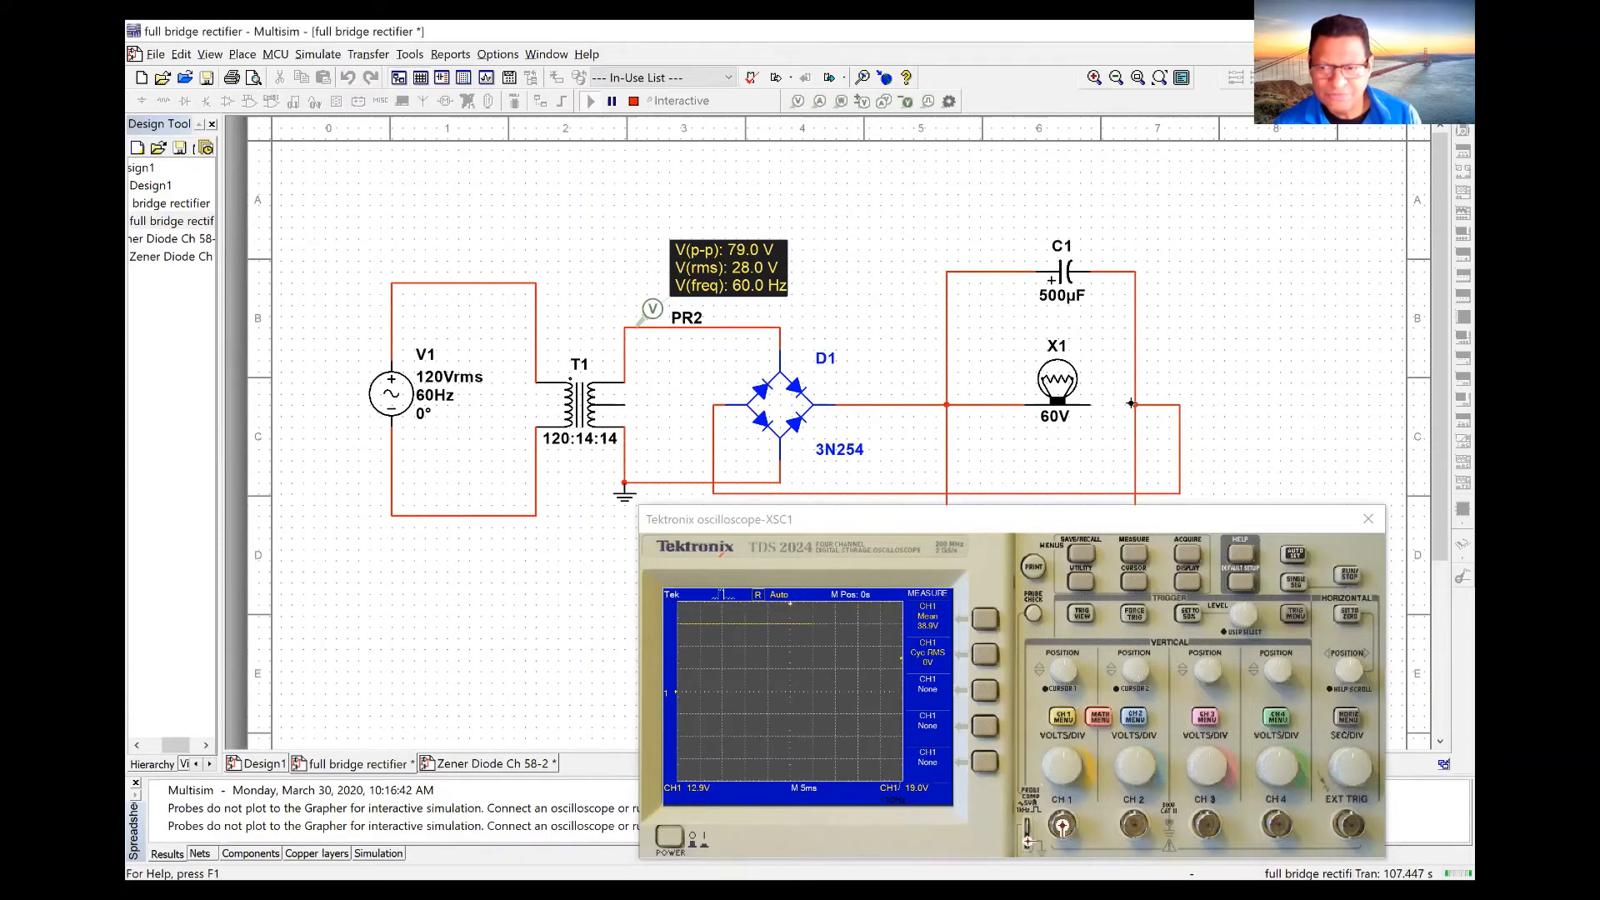
# Step: Rerun the simulation with lamp X1 reconnected in parallel with capacitor C1, and stop it after viewing the ripple
pyautogui.click(634, 100)
pyautogui.click(591, 101)
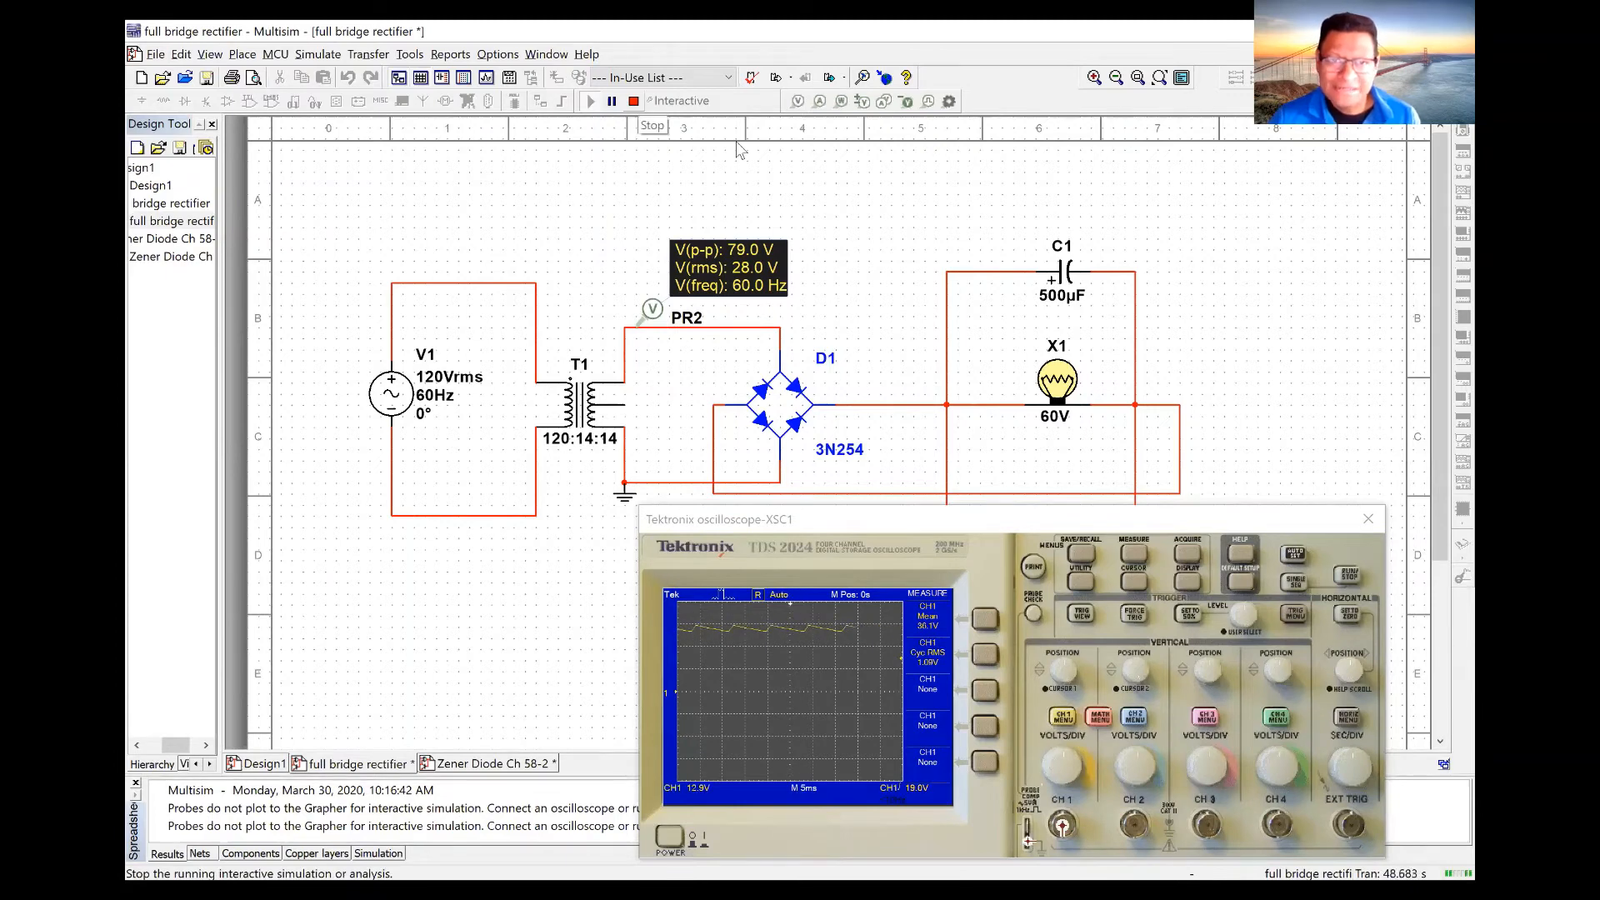
pyautogui.click(633, 100)
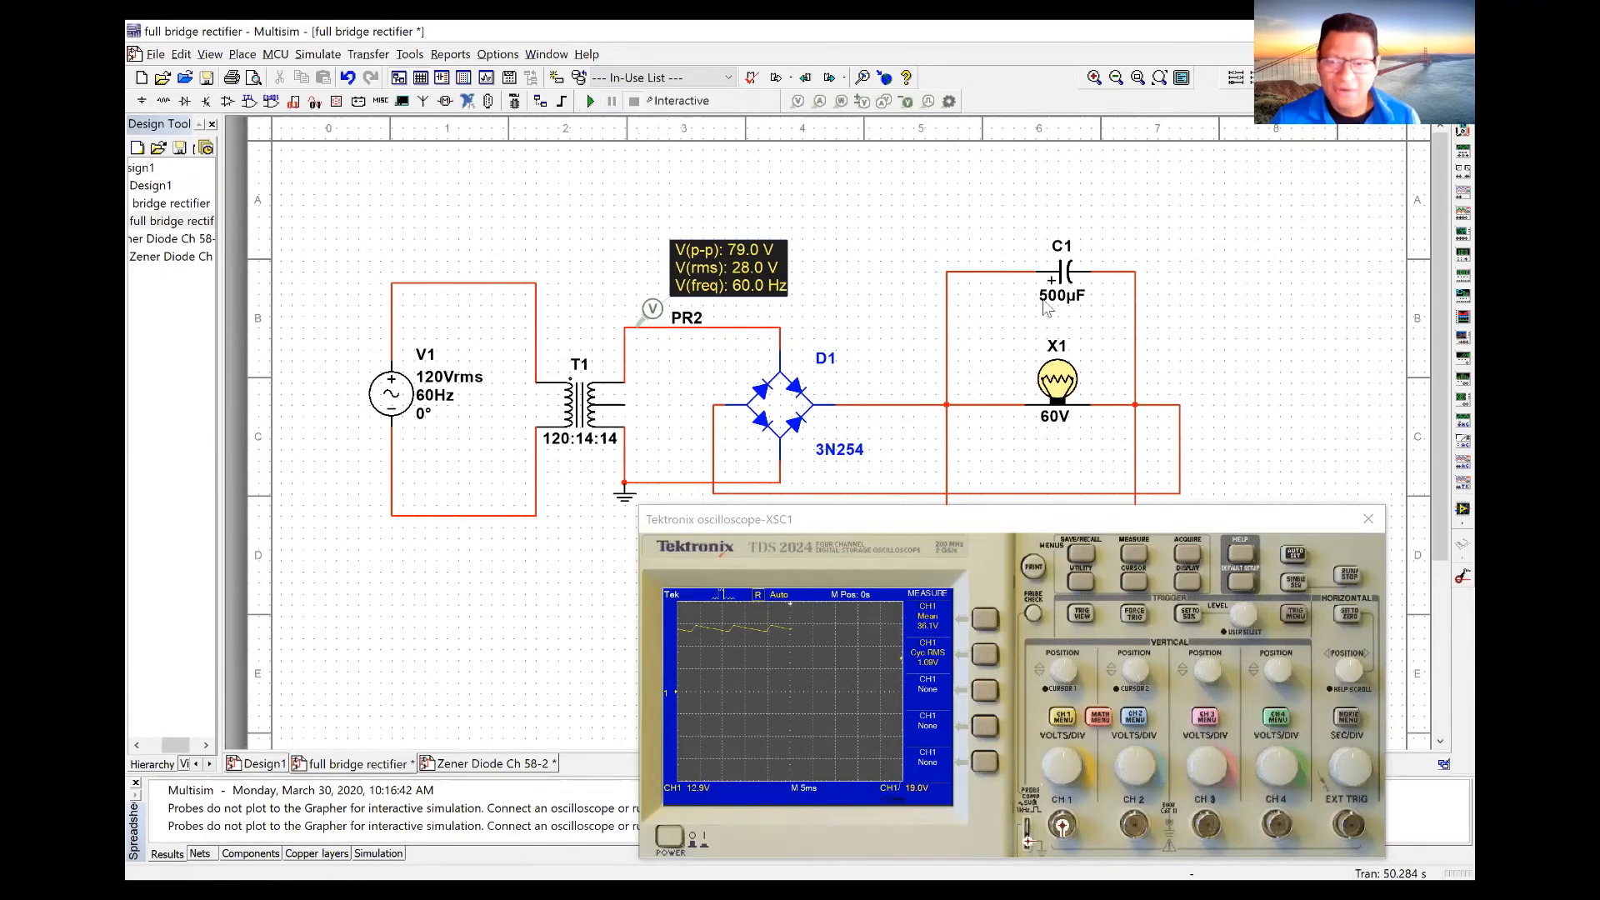
# Step: Set the maximum rated power of lamp X1 to 60 watts
pyautogui.doubleClick(1054, 403)
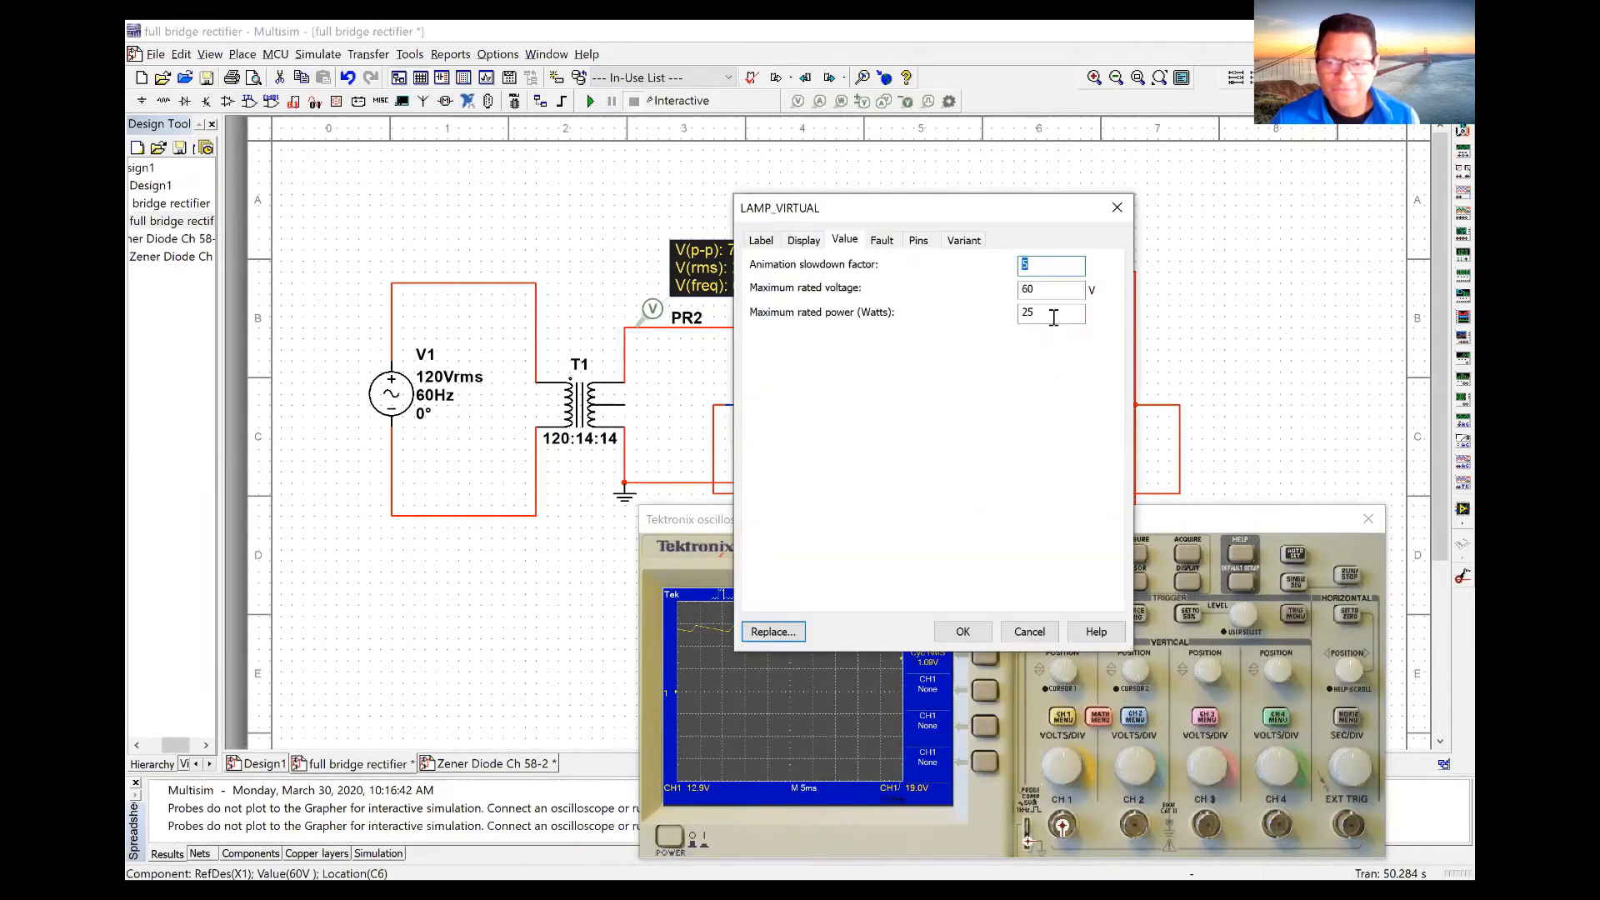
pyautogui.doubleClick(1054, 317)
pyautogui.write('60')
pyautogui.click(963, 631)
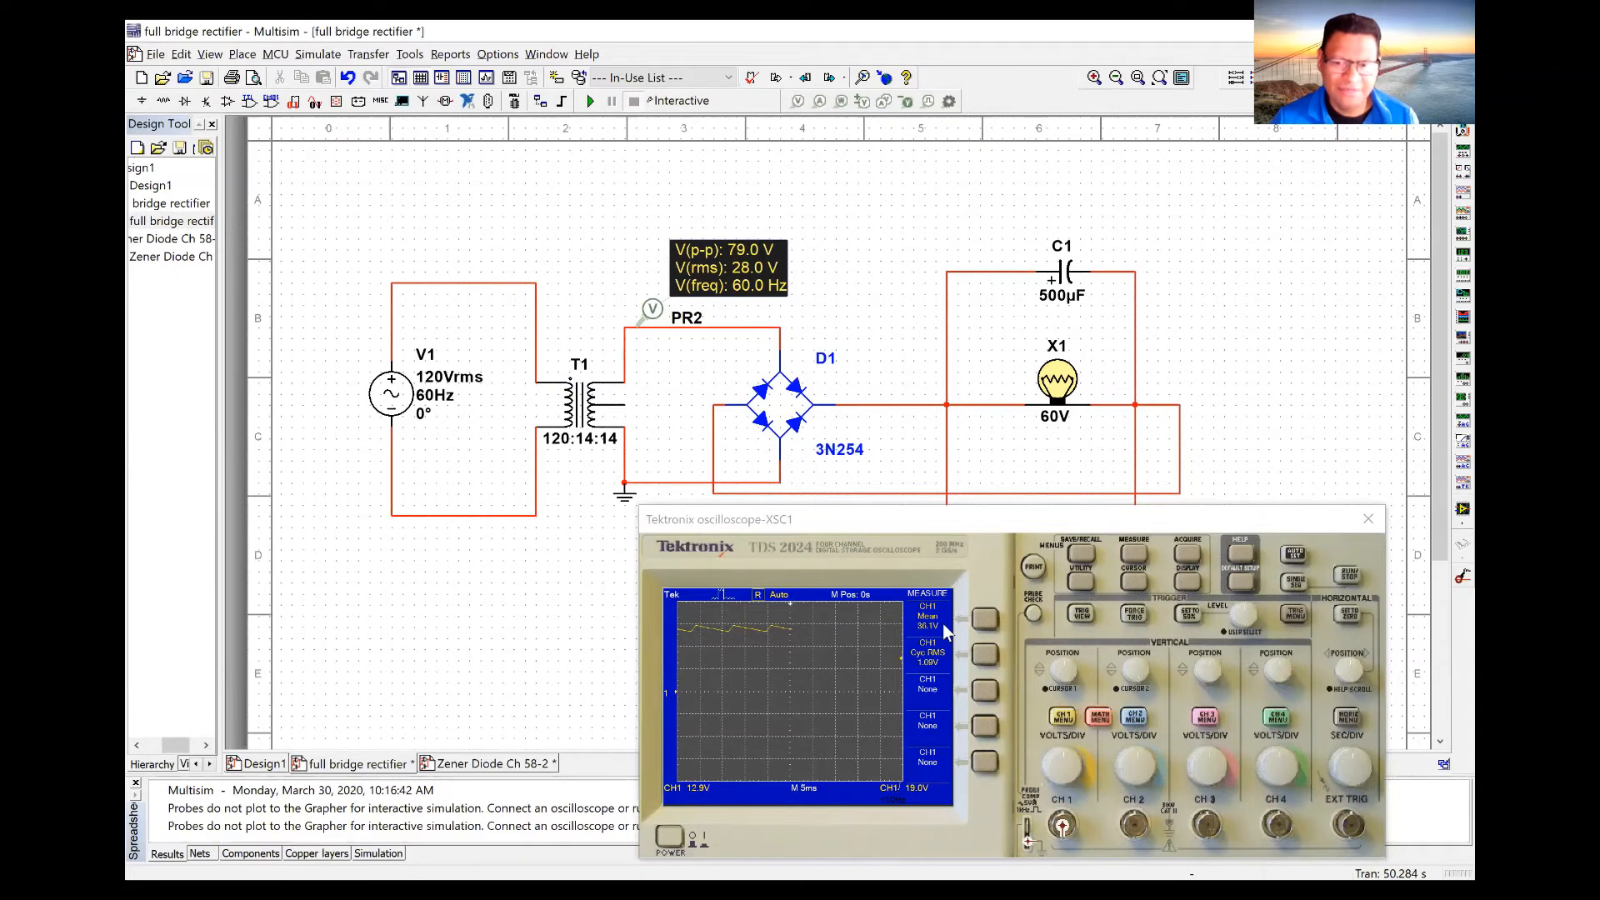
# Step: Run the simulation with the 60 W lamp and freeze the ripple waveform on the oscilloscope
pyautogui.click(590, 101)
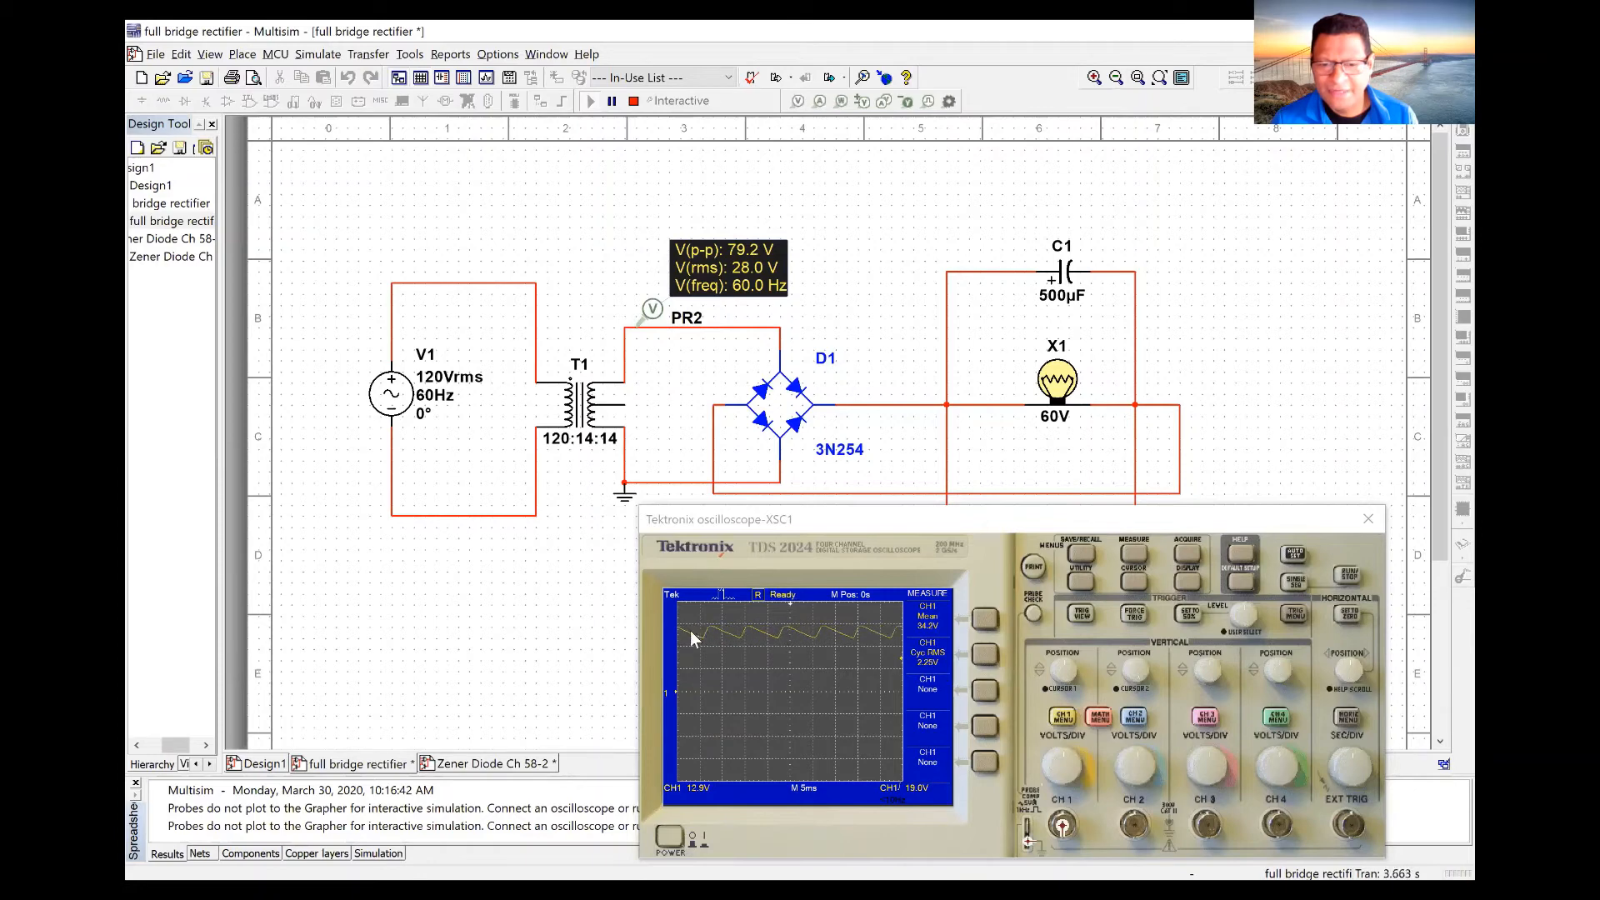
pyautogui.click(1352, 580)
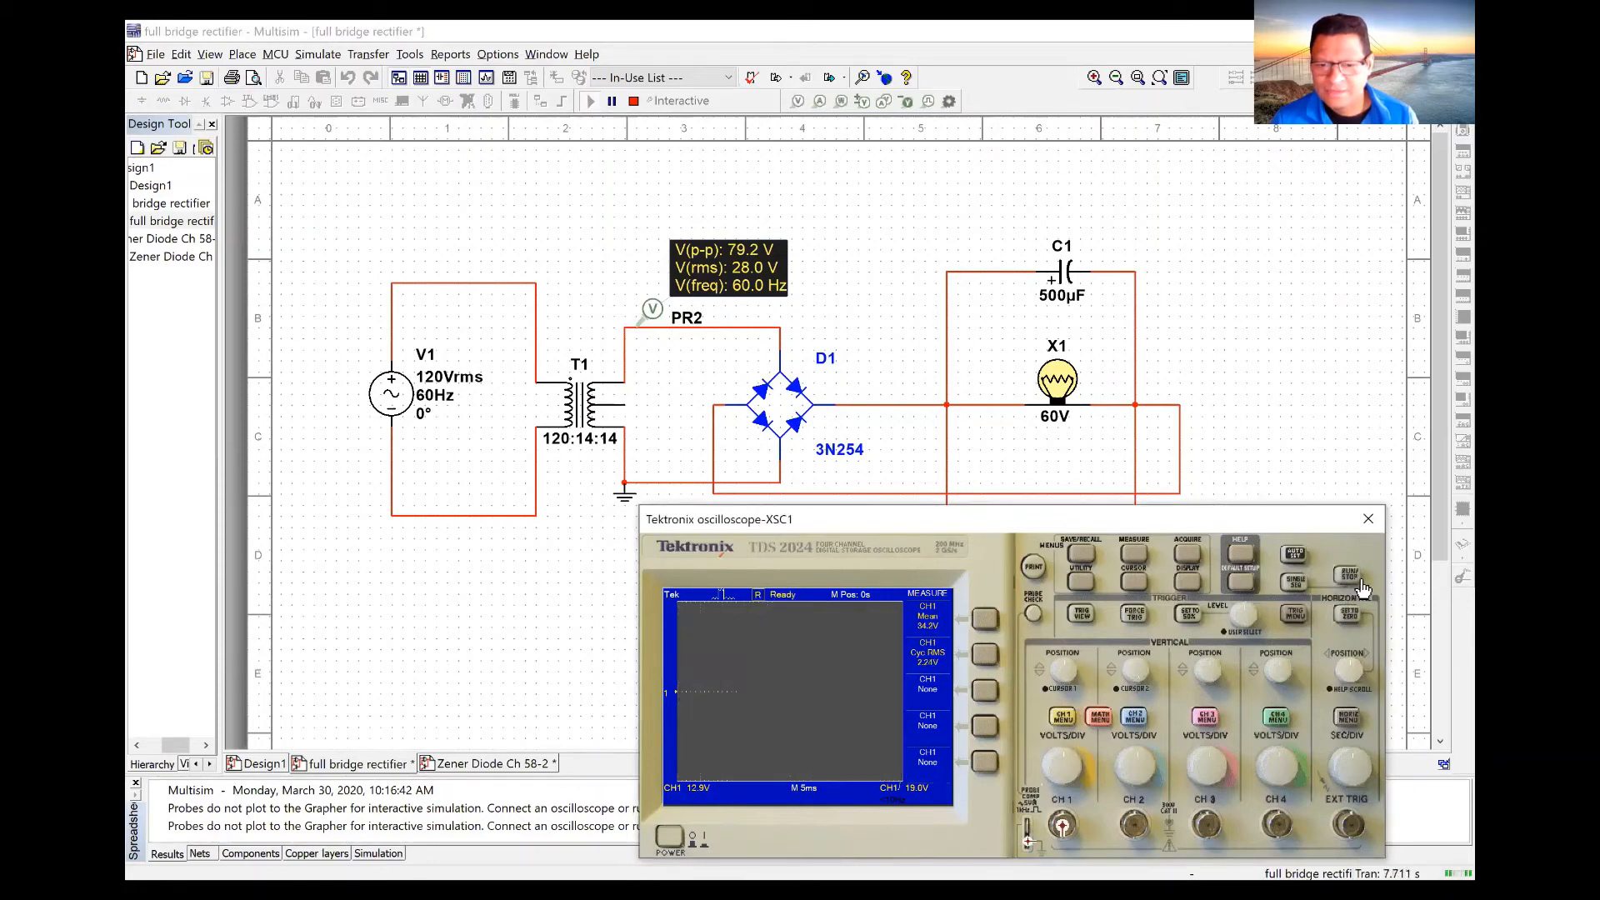
pyautogui.click(1350, 580)
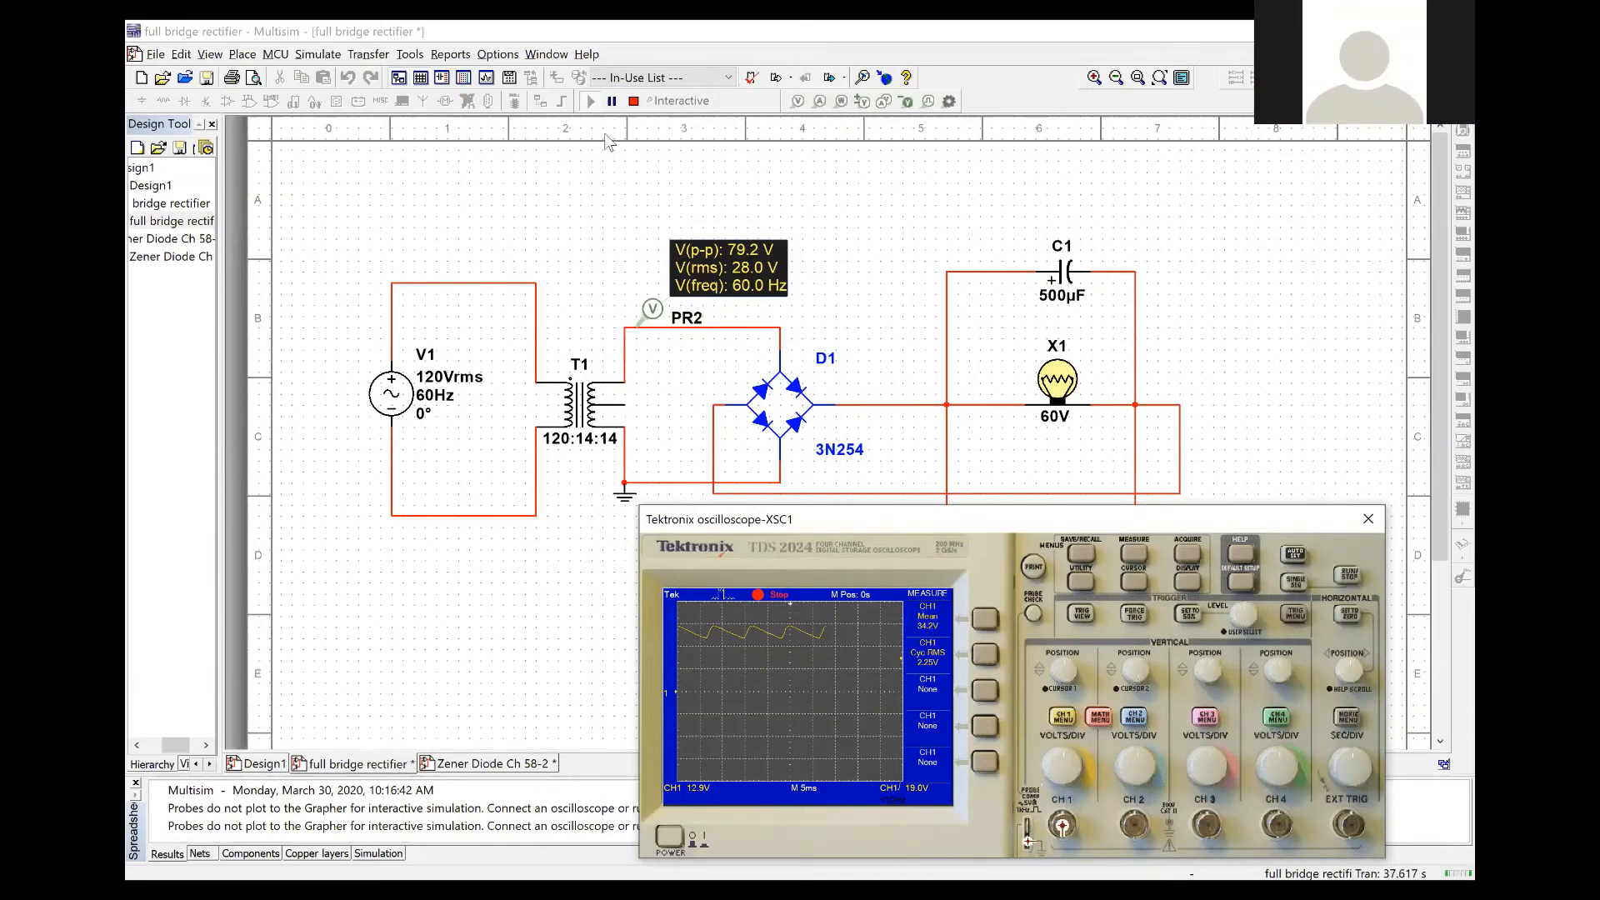
# Step: Set the maximum rated power of lamp X1 to 100 watts
pyautogui.click(1064, 404)
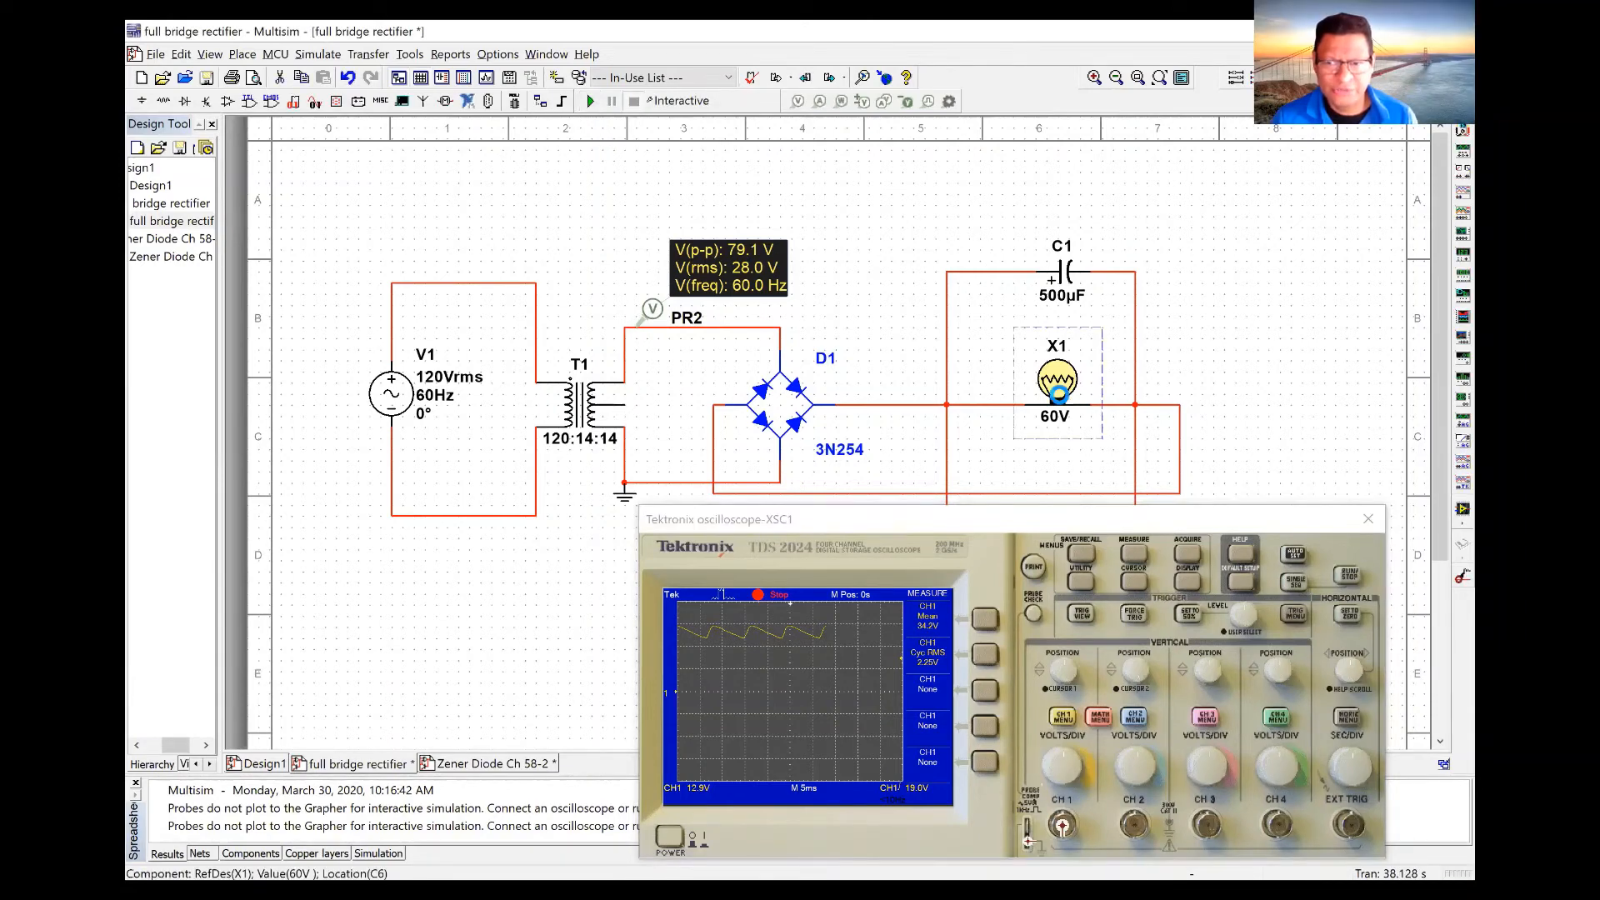
pyautogui.doubleClick(1059, 392)
pyautogui.doubleClick(1059, 313)
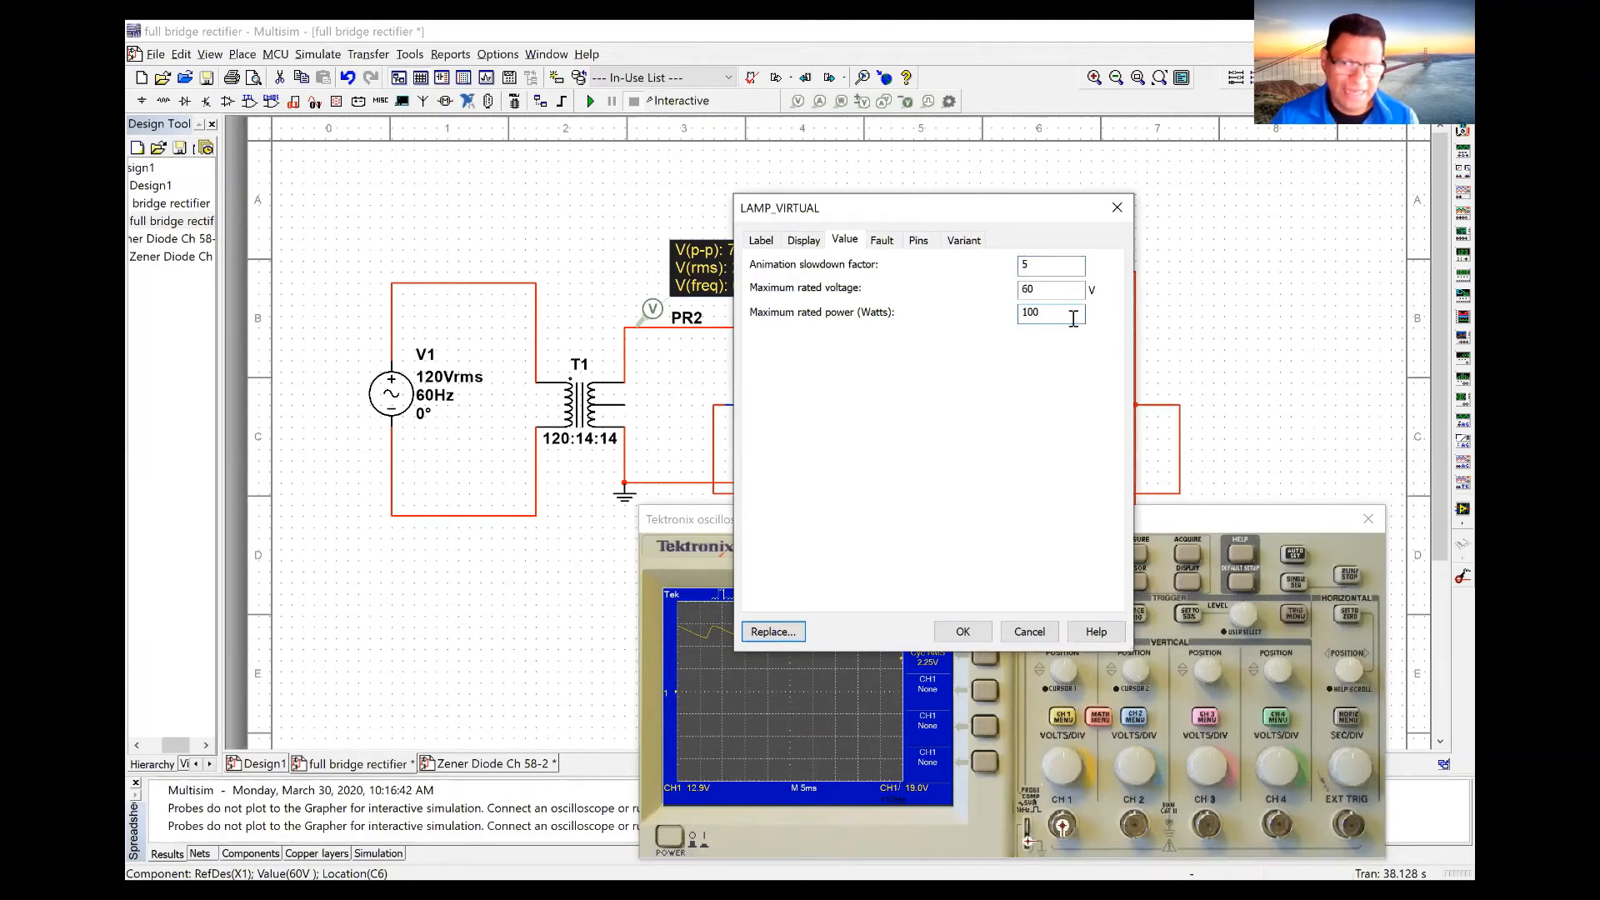
pyautogui.click(965, 635)
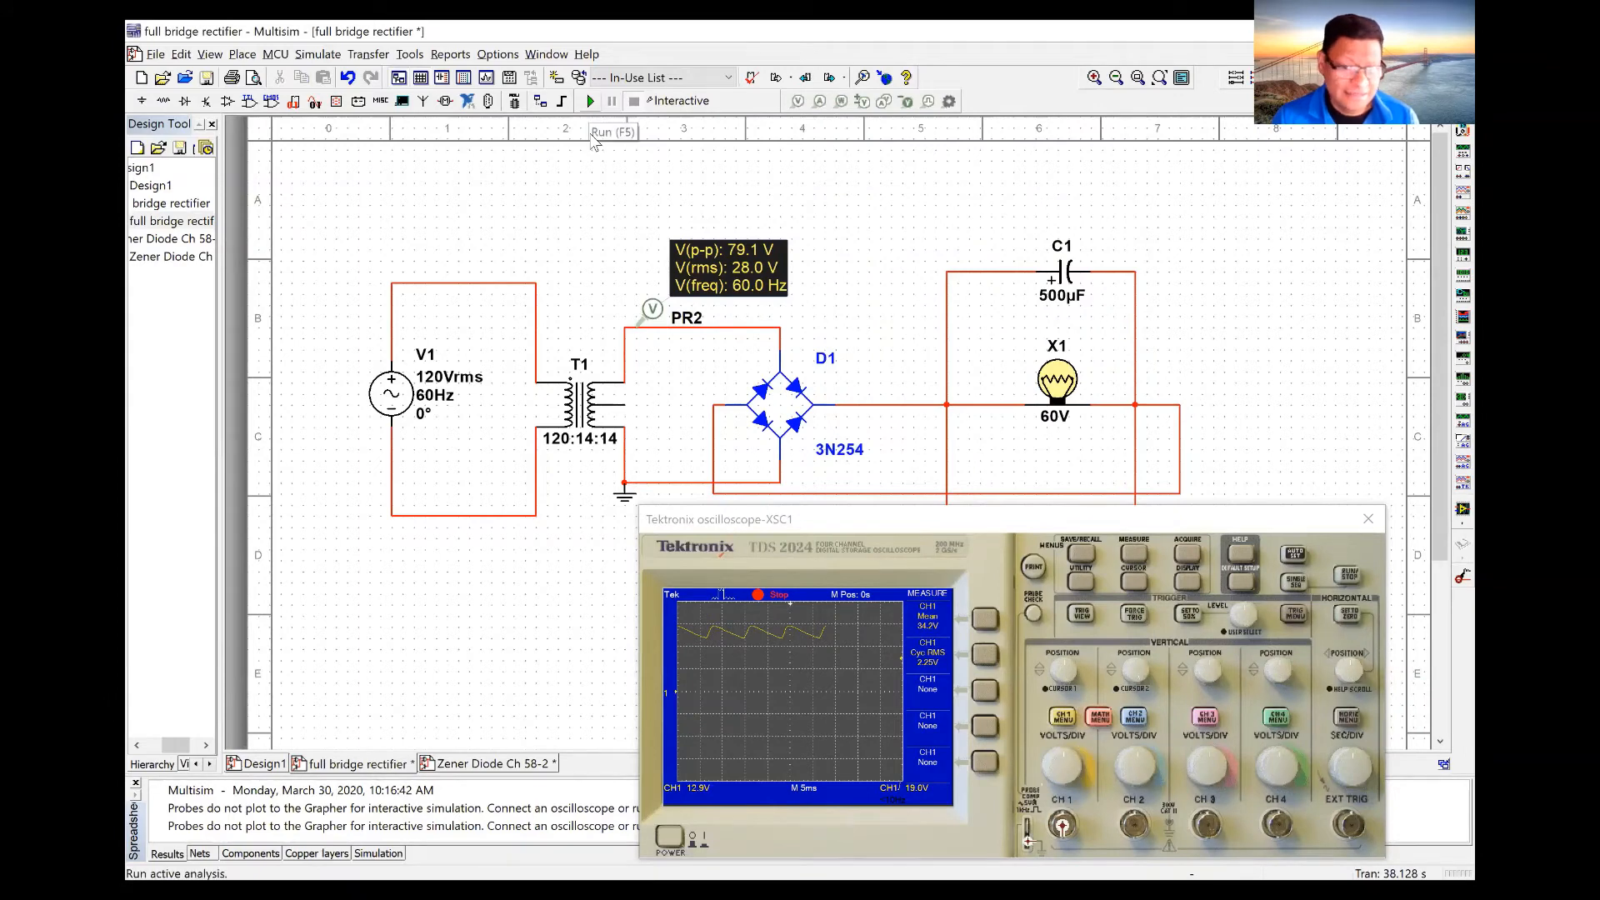
# Step: Run the simulation with the 100 W lamp and the oscilloscope acquiring, and stop it after viewing the ripple
pyautogui.click(1349, 575)
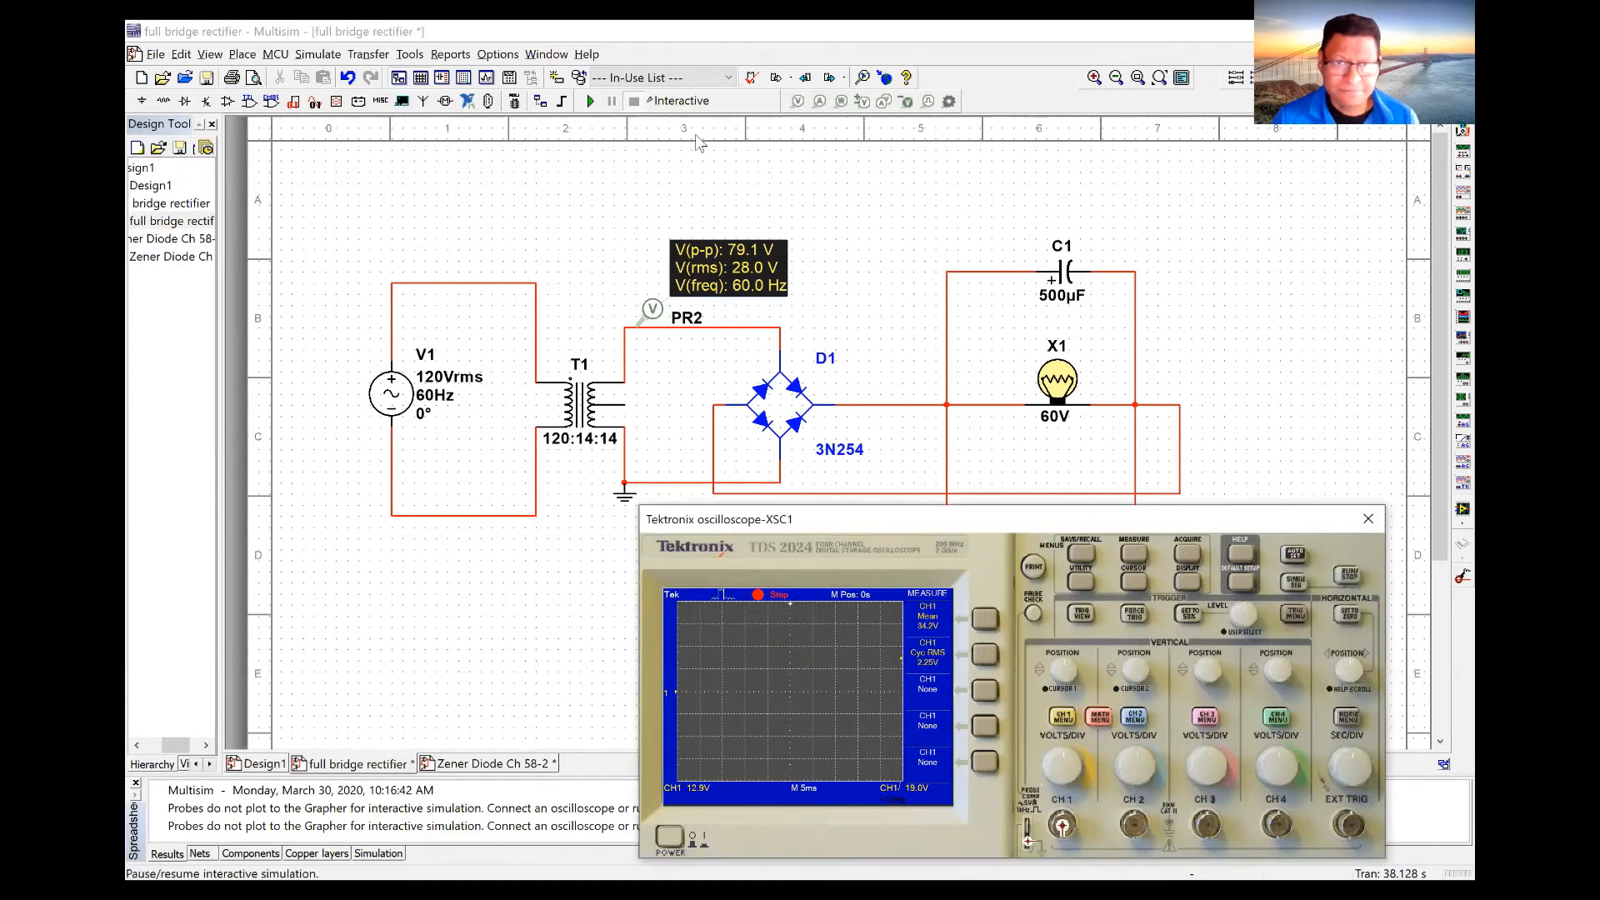
pyautogui.press('F5')
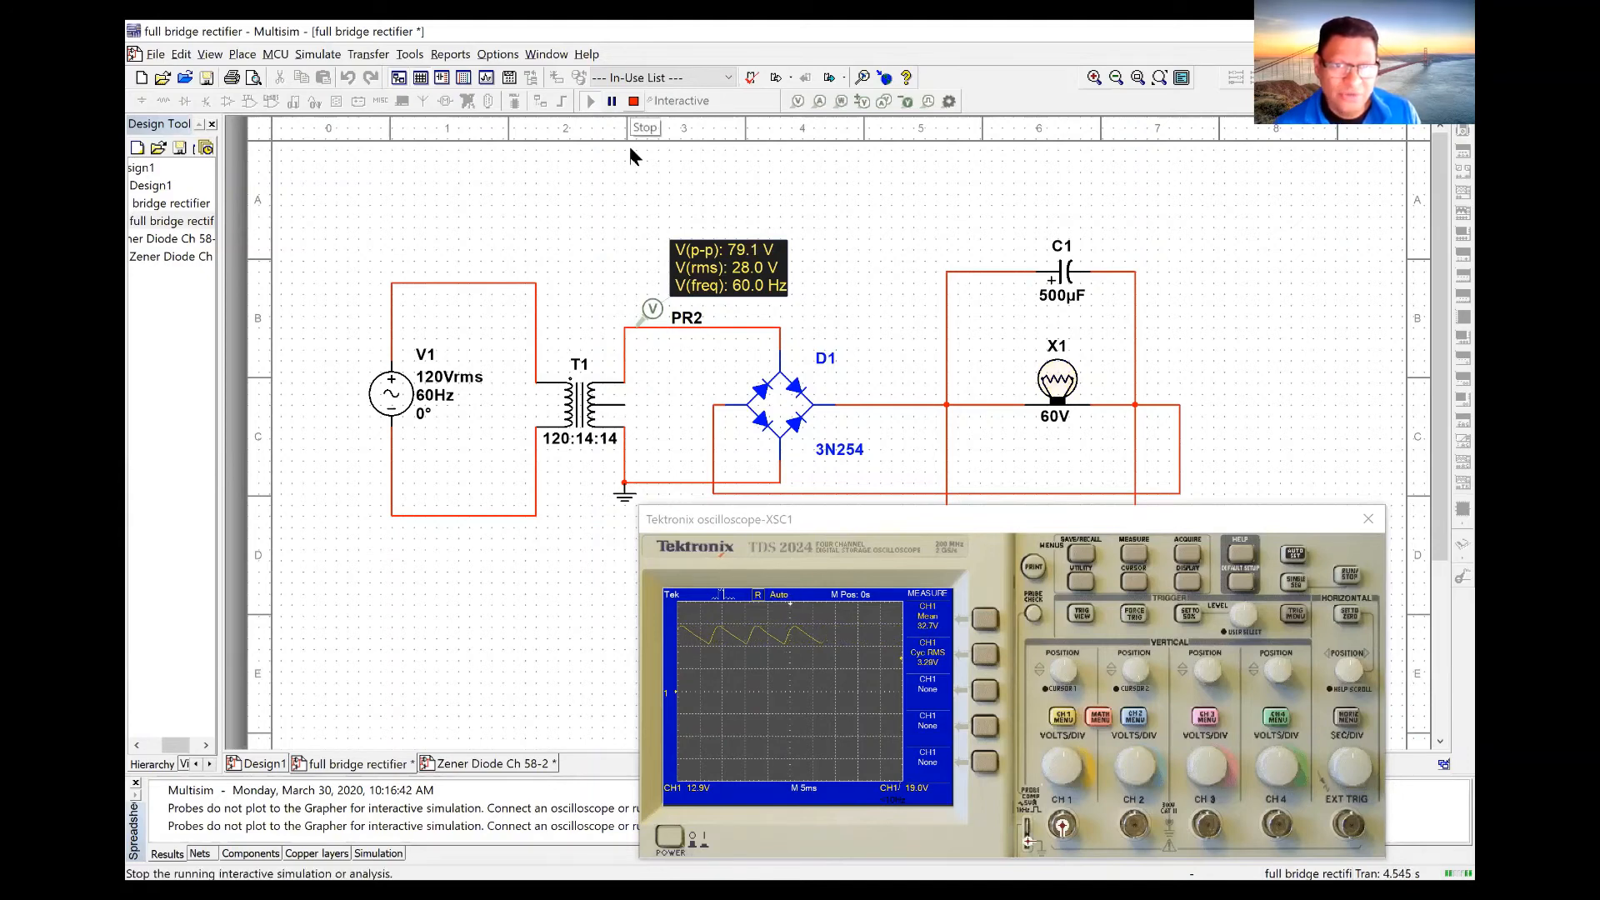
pyautogui.click(633, 101)
# Step: Set the maximum rated power of lamp X1 to 660 watts
pyautogui.click(1057, 383)
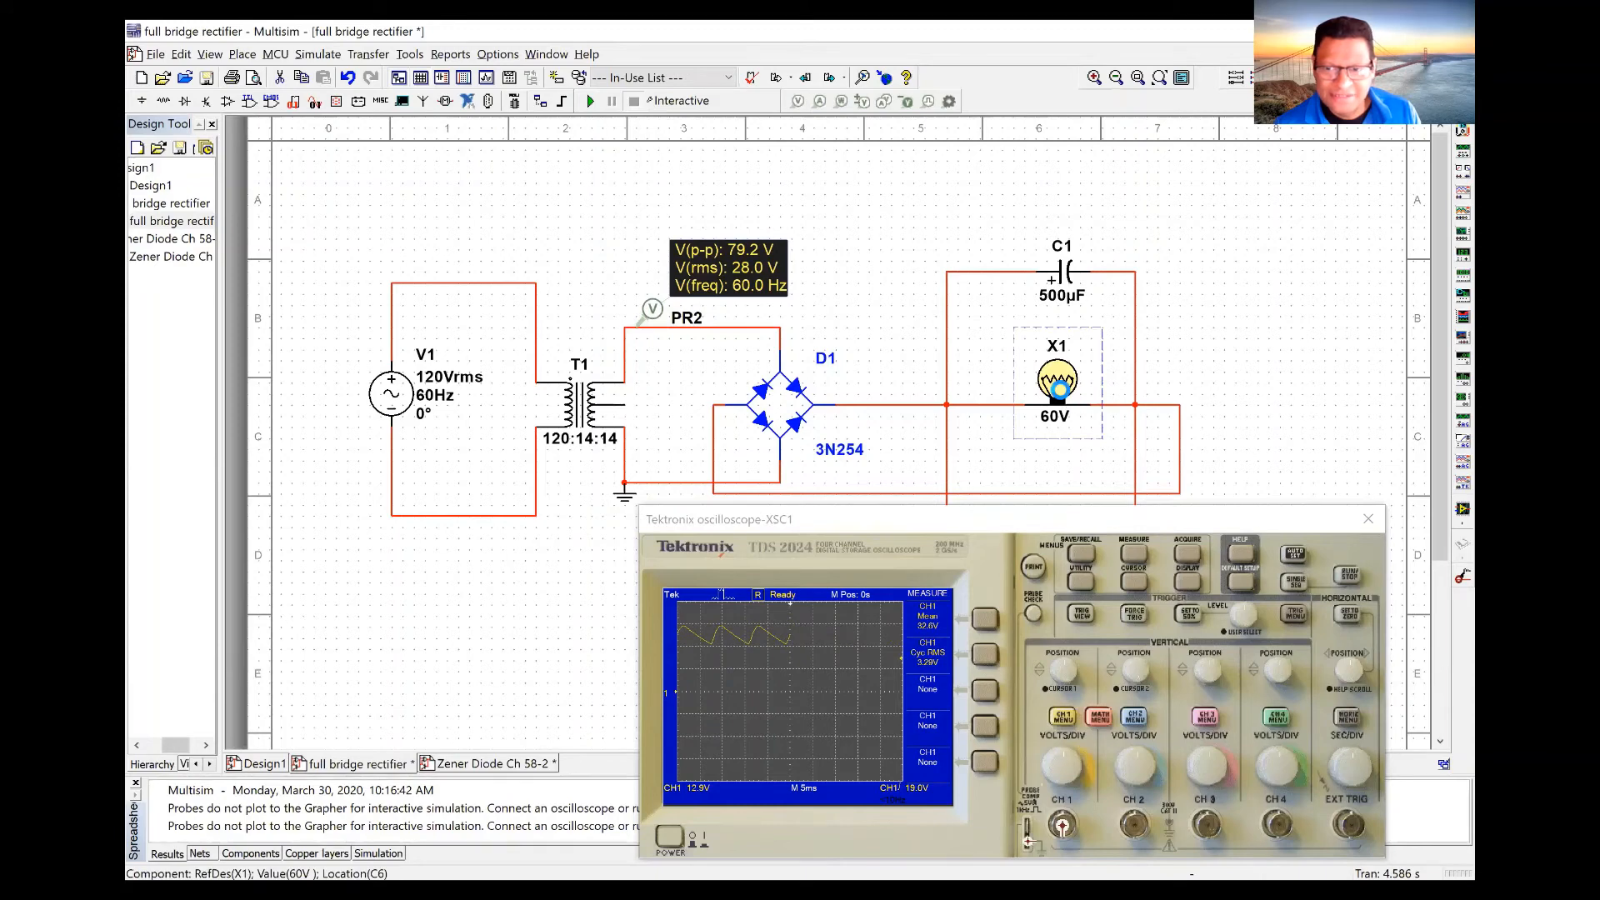
pyautogui.doubleClick(1057, 385)
pyautogui.doubleClick(1056, 313)
pyautogui.write('660')
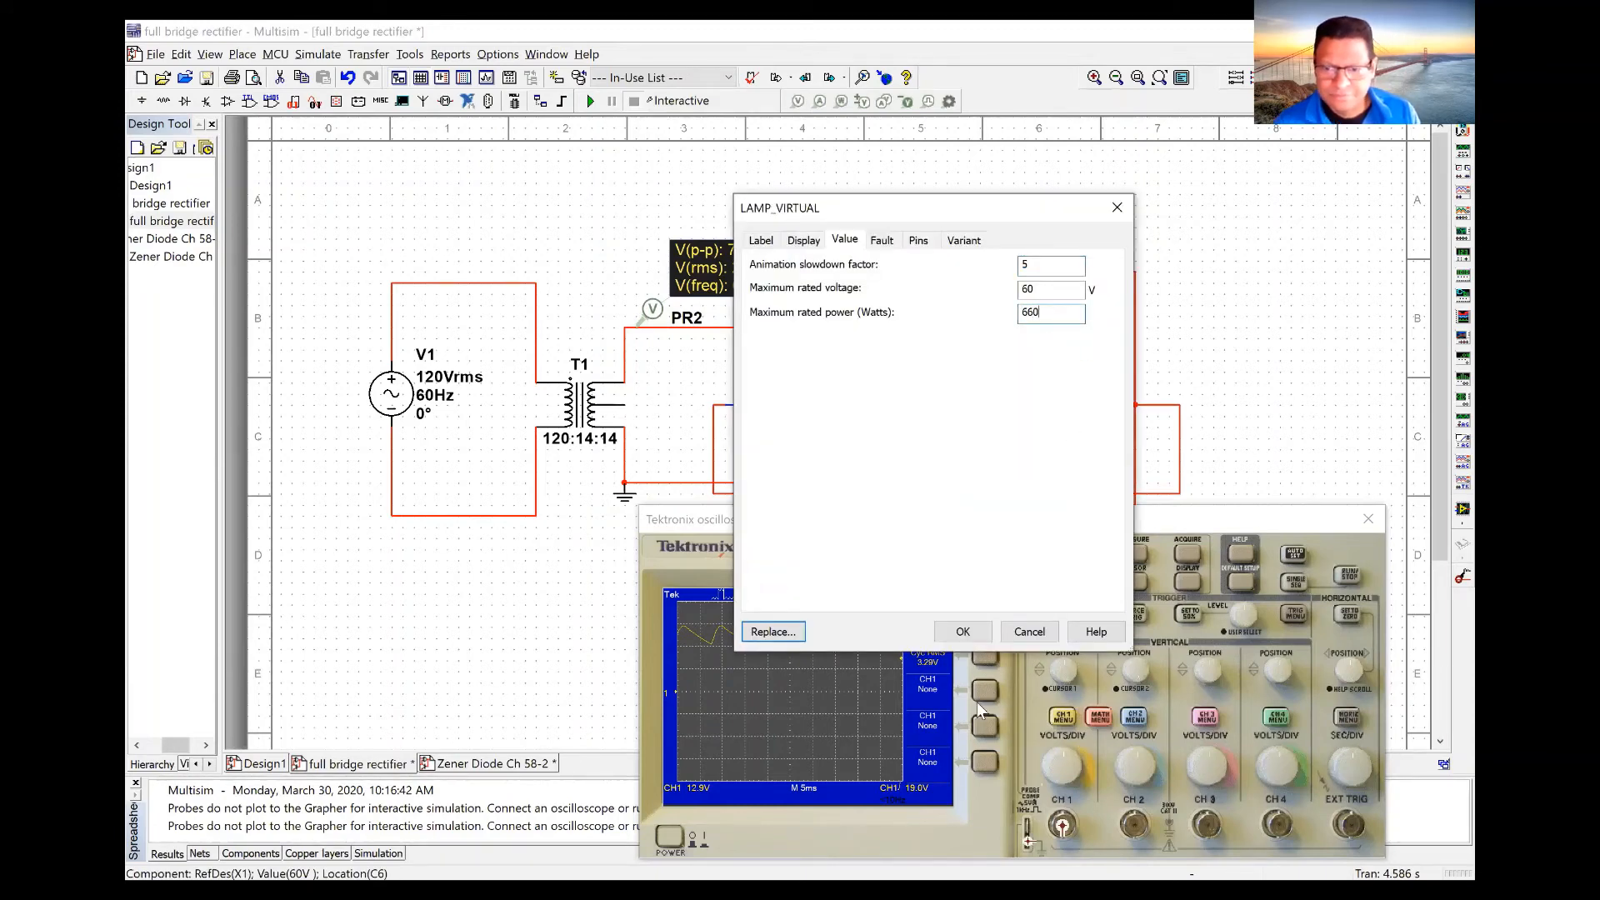
pyautogui.click(963, 632)
# Step: Run the simulation with the 660 W lamp, check the zero level by switching channel 1 coupling to Ground and back to DC, and redisplay the measurements
pyautogui.click(589, 101)
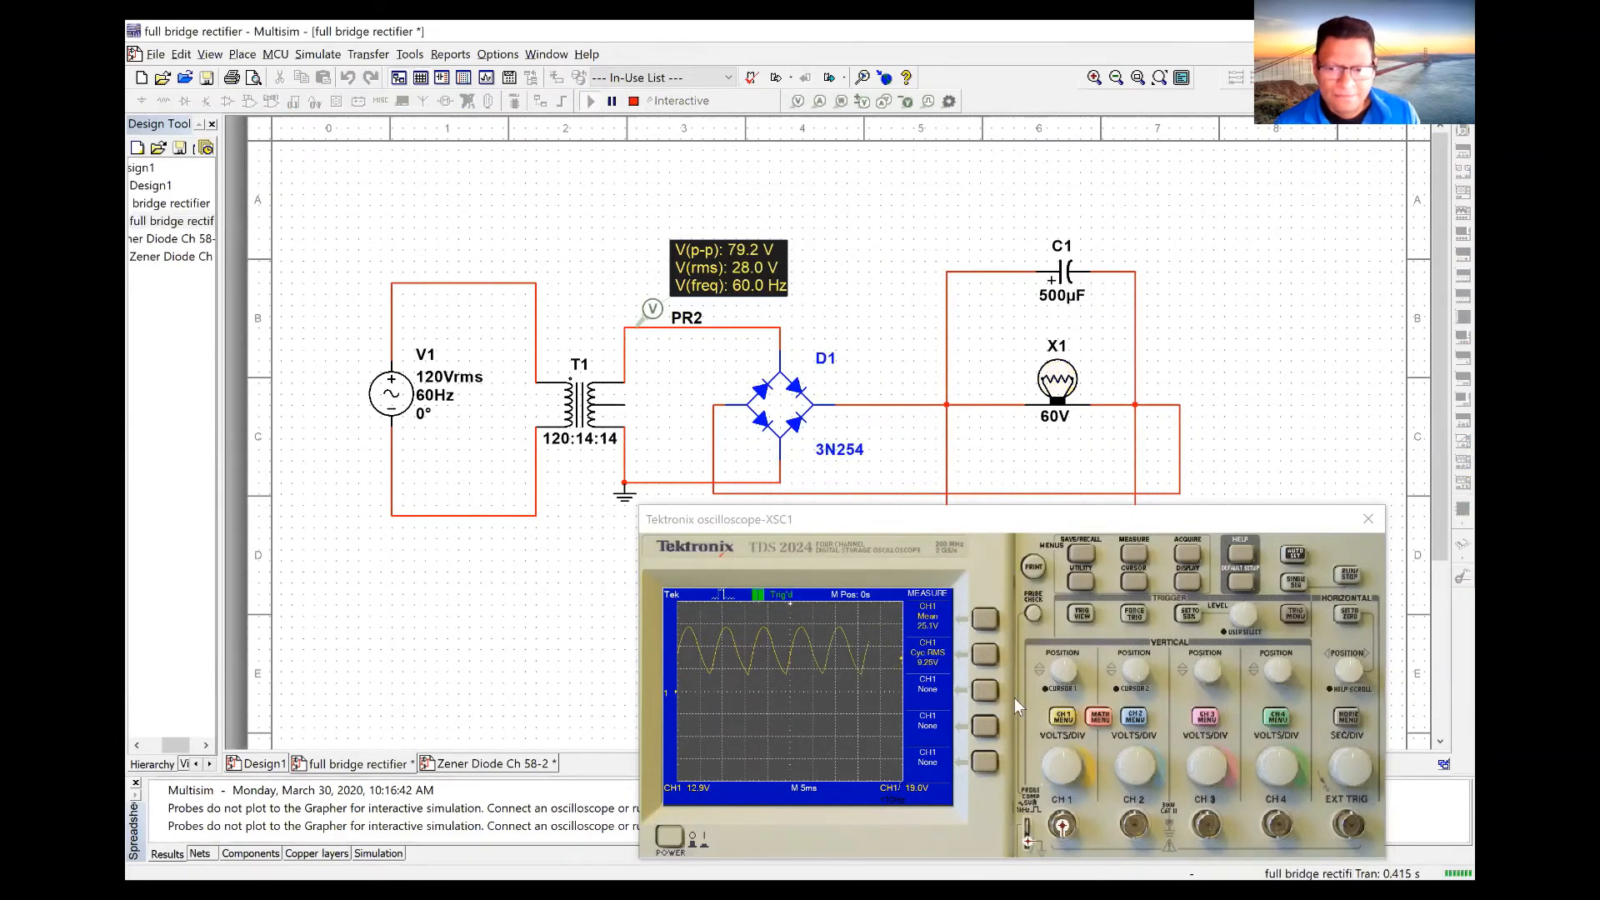
pyautogui.click(1064, 718)
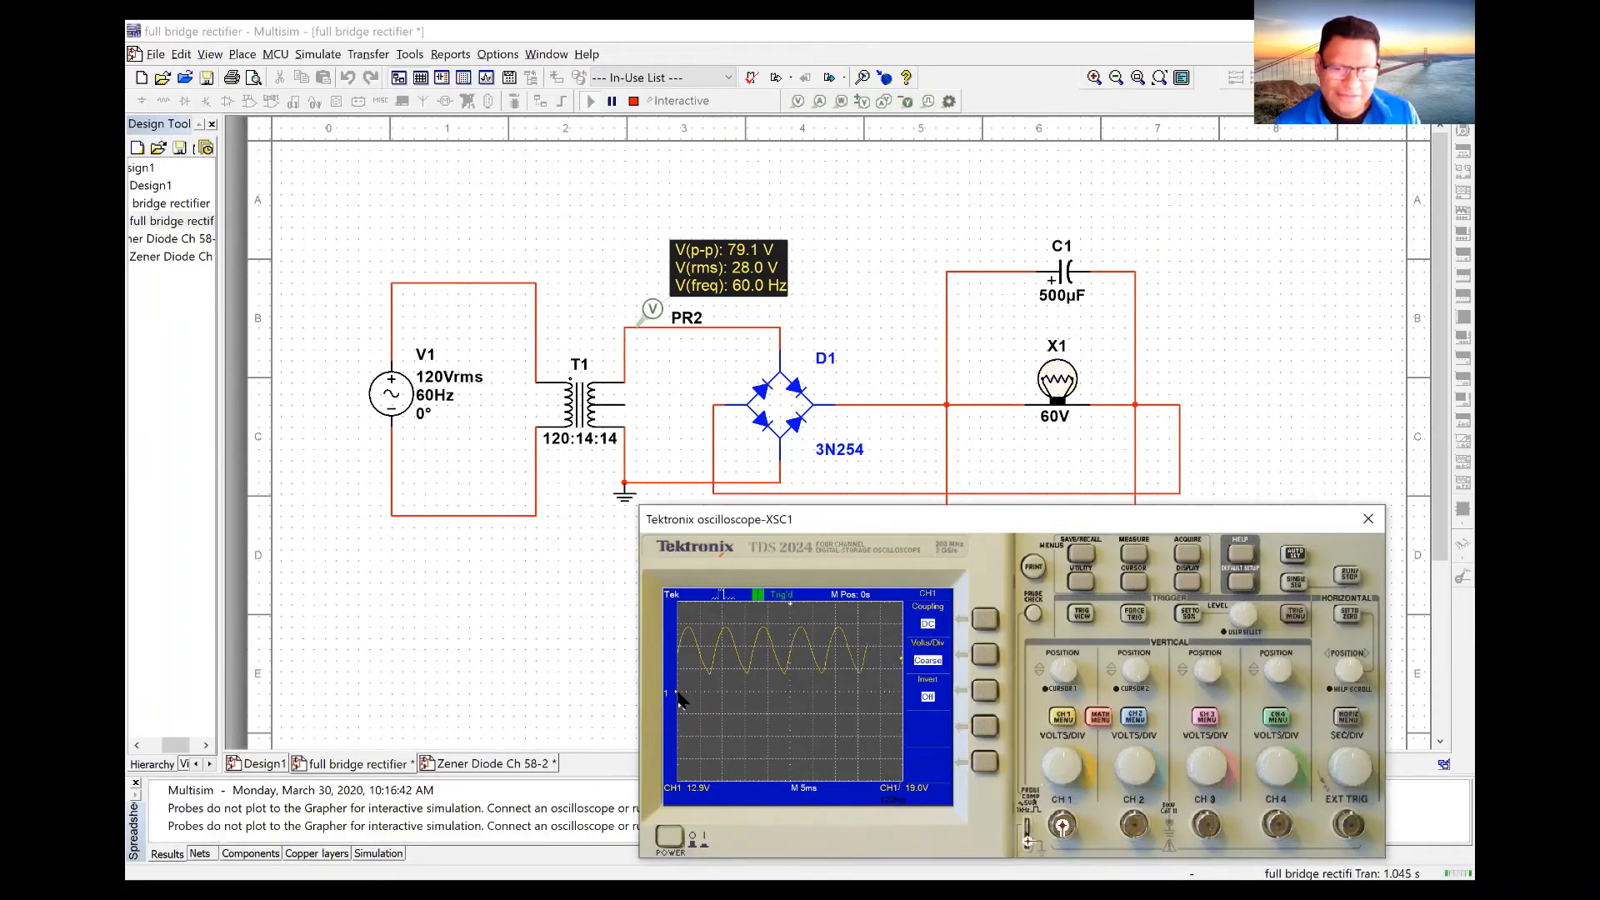
pyautogui.click(985, 619)
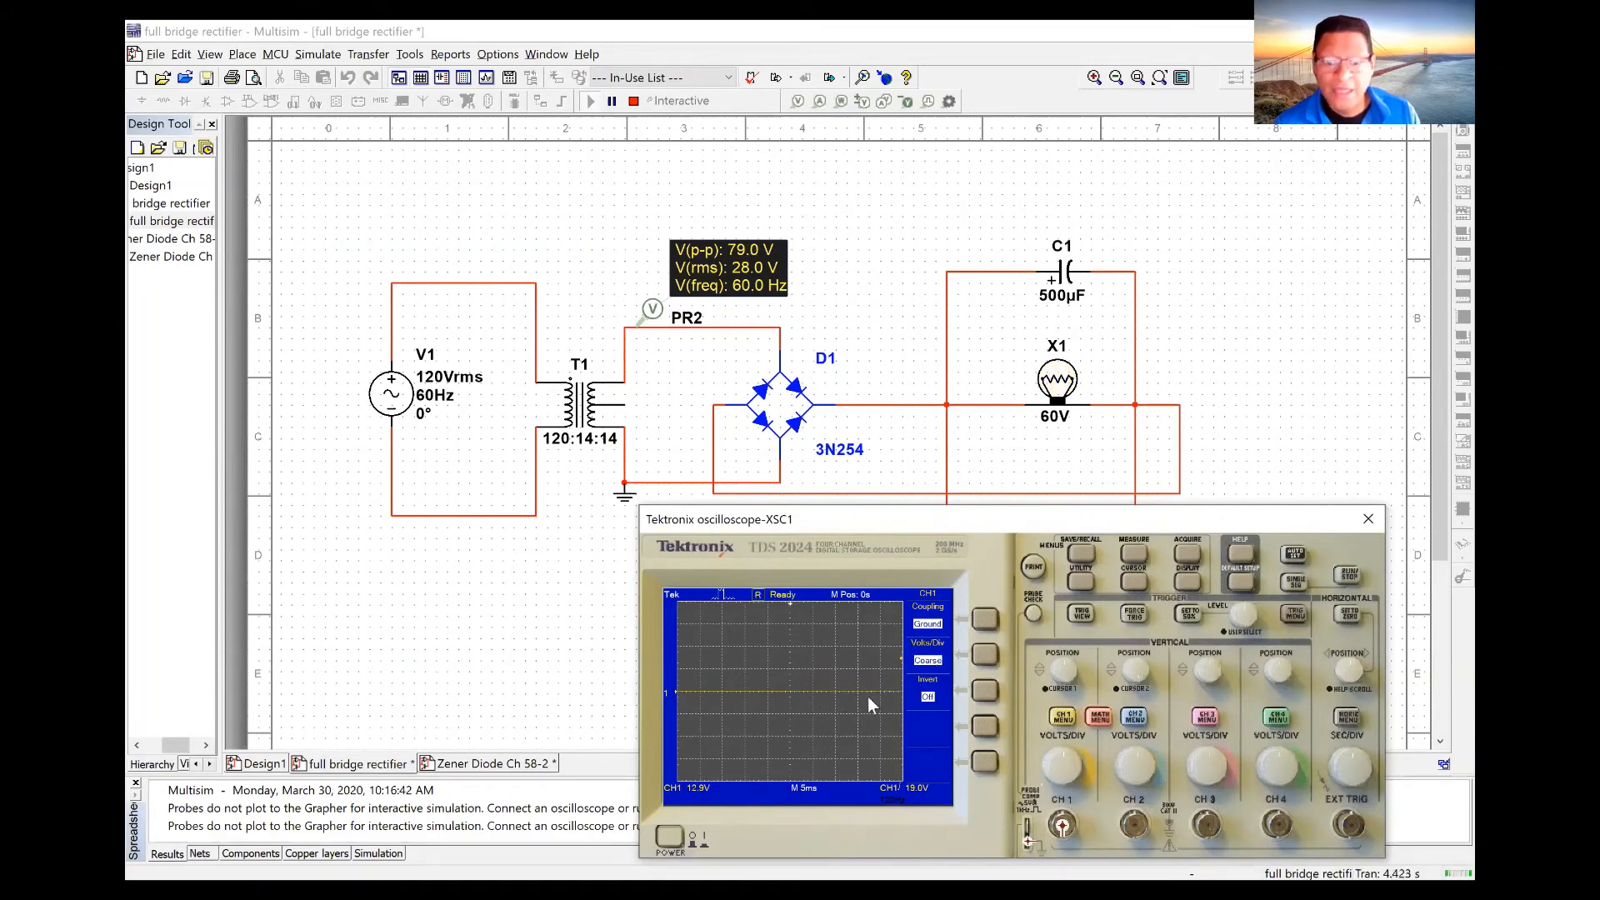
pyautogui.click(985, 620)
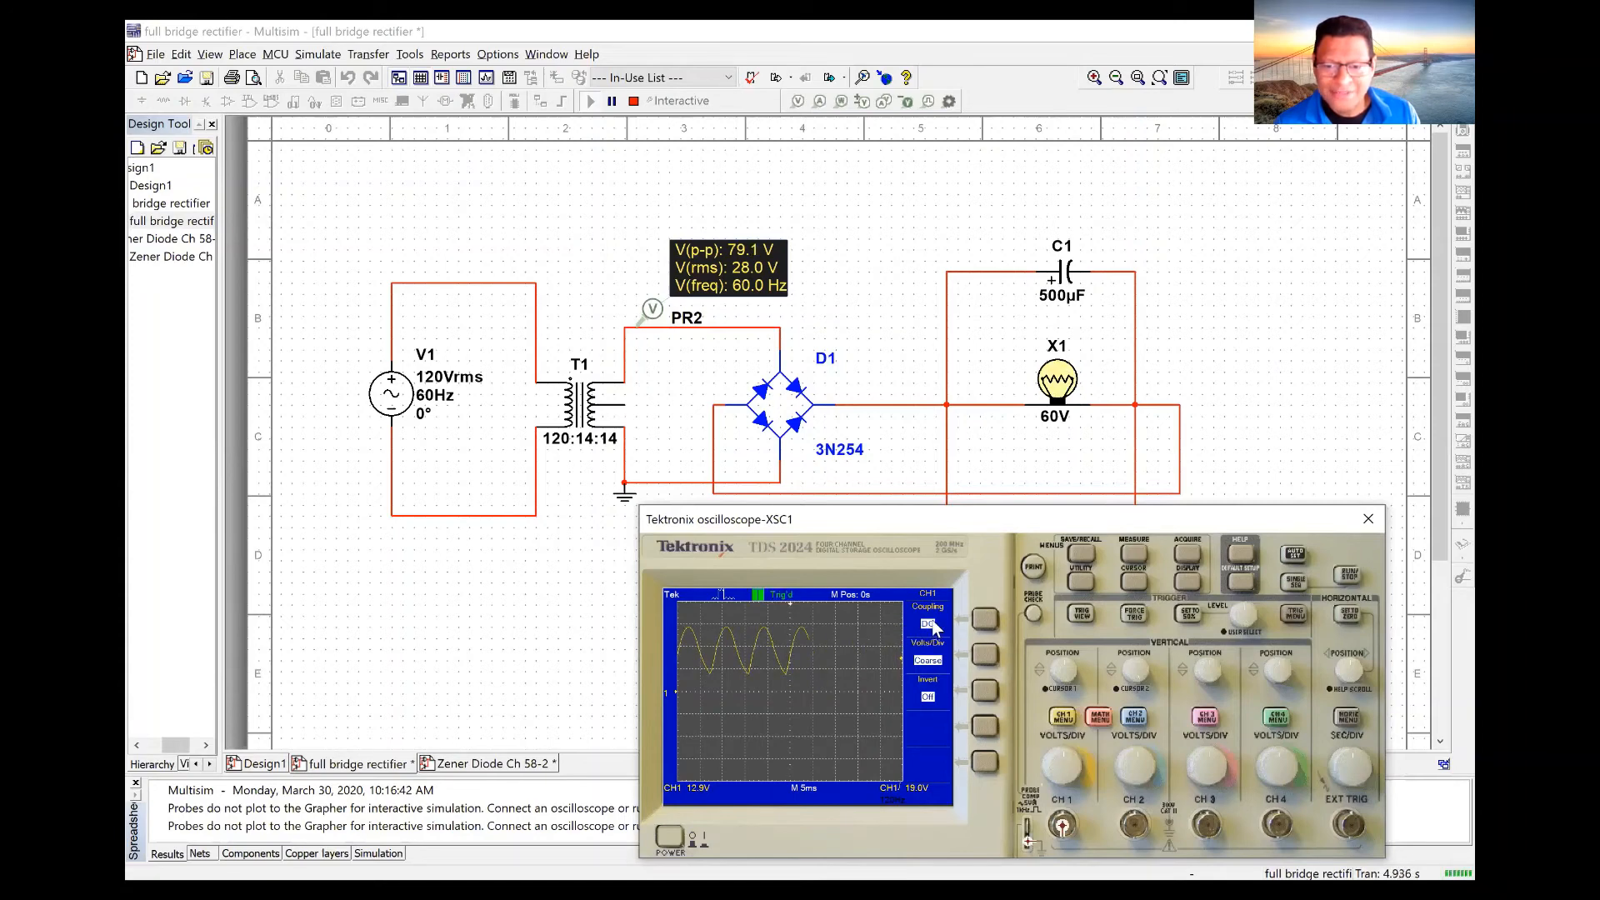
pyautogui.click(1130, 564)
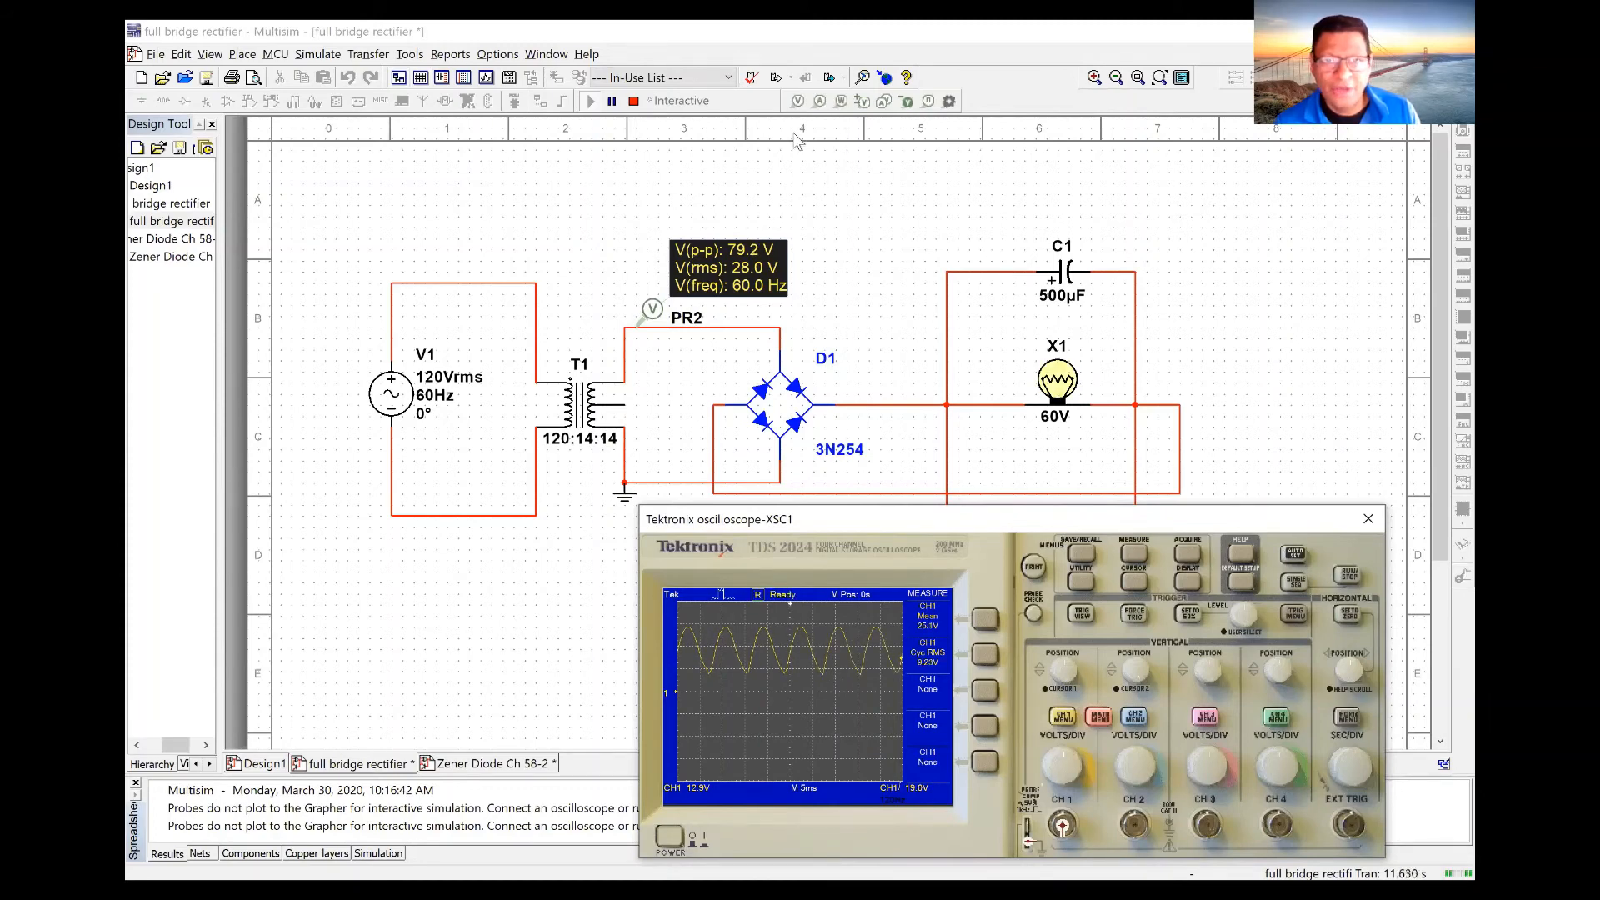
# Step: Switch to the blank whiteboard and handwrite the formula E ripple = (E max − E min) / 2 in red
pyautogui.click(893, 161)
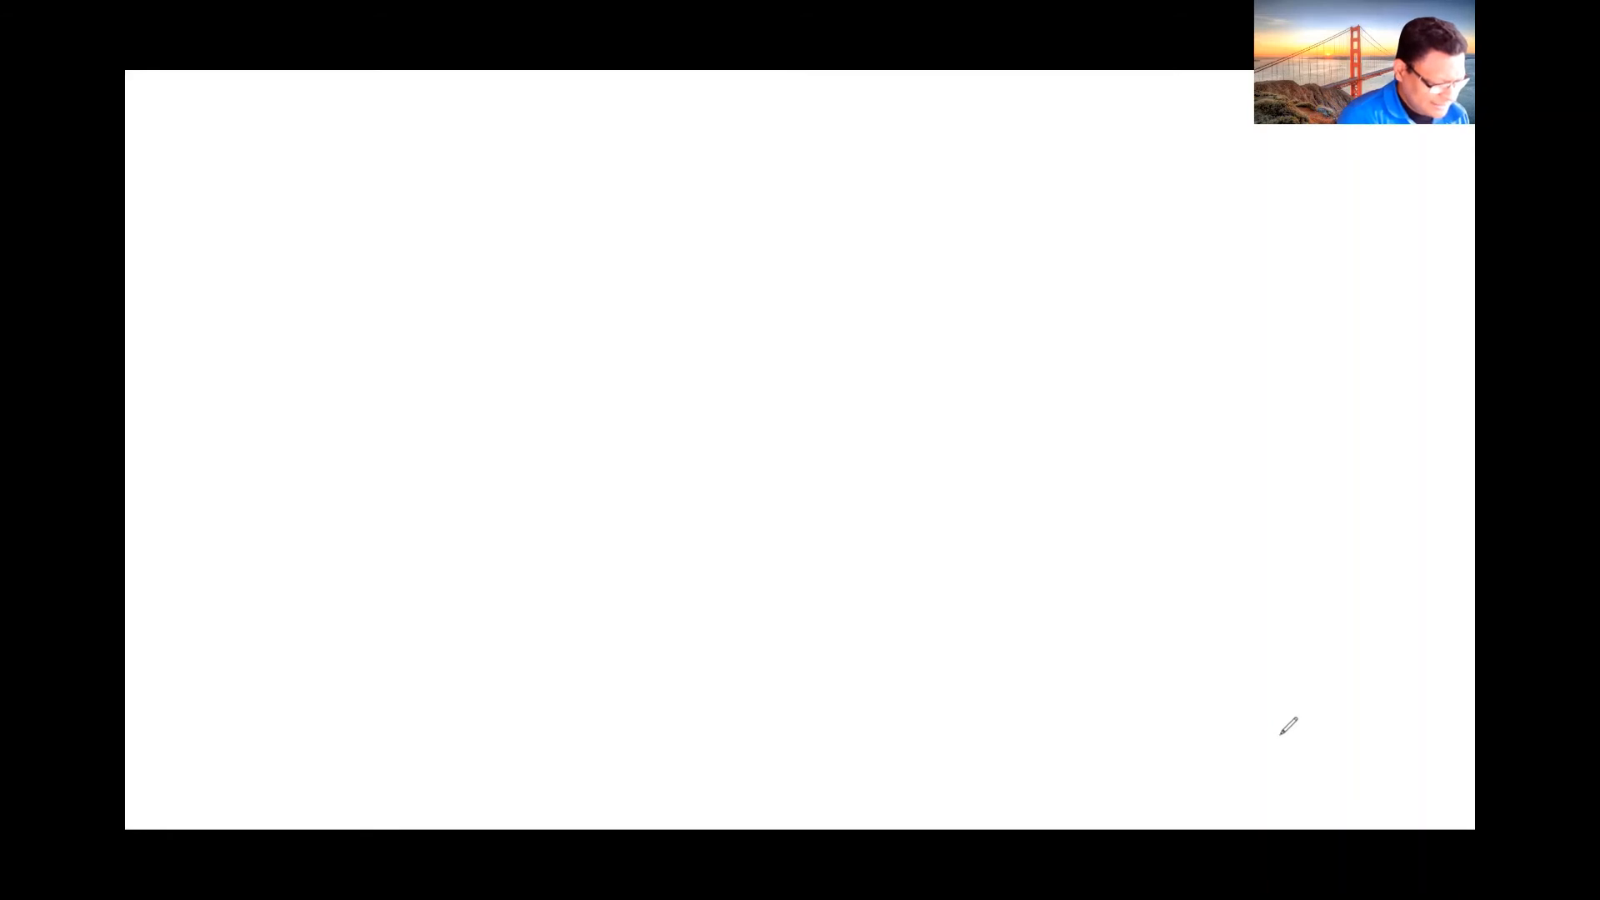
pyautogui.moveTo(357, 270)
pyautogui.mouseDown()
pyautogui.moveTo(434, 336)
pyautogui.moveTo(421, 259)
pyautogui.mouseUp()
pyautogui.moveTo(361, 310)
pyautogui.mouseDown()
pyautogui.moveTo(484, 341)
pyautogui.moveTo(542, 297)
pyautogui.moveTo(543, 314)
pyautogui.moveTo(643, 329)
pyautogui.mouseUp()
pyautogui.moveTo(692, 235)
pyautogui.mouseDown()
pyautogui.moveTo(735, 278)
pyautogui.moveTo(754, 254)
pyautogui.moveTo(789, 279)
pyautogui.moveTo(842, 235)
pyautogui.moveTo(824, 287)
pyautogui.moveTo(944, 241)
pyautogui.moveTo(990, 262)
pyautogui.mouseUp()
pyautogui.moveTo(945, 238)
pyautogui.mouseDown()
pyautogui.moveTo(976, 237)
pyautogui.moveTo(980, 208)
pyautogui.mouseUp()
pyautogui.moveTo(997, 257); pyautogui.dragTo(1063, 237)
pyautogui.moveTo(1068, 259); pyautogui.dragTo(1092, 259)
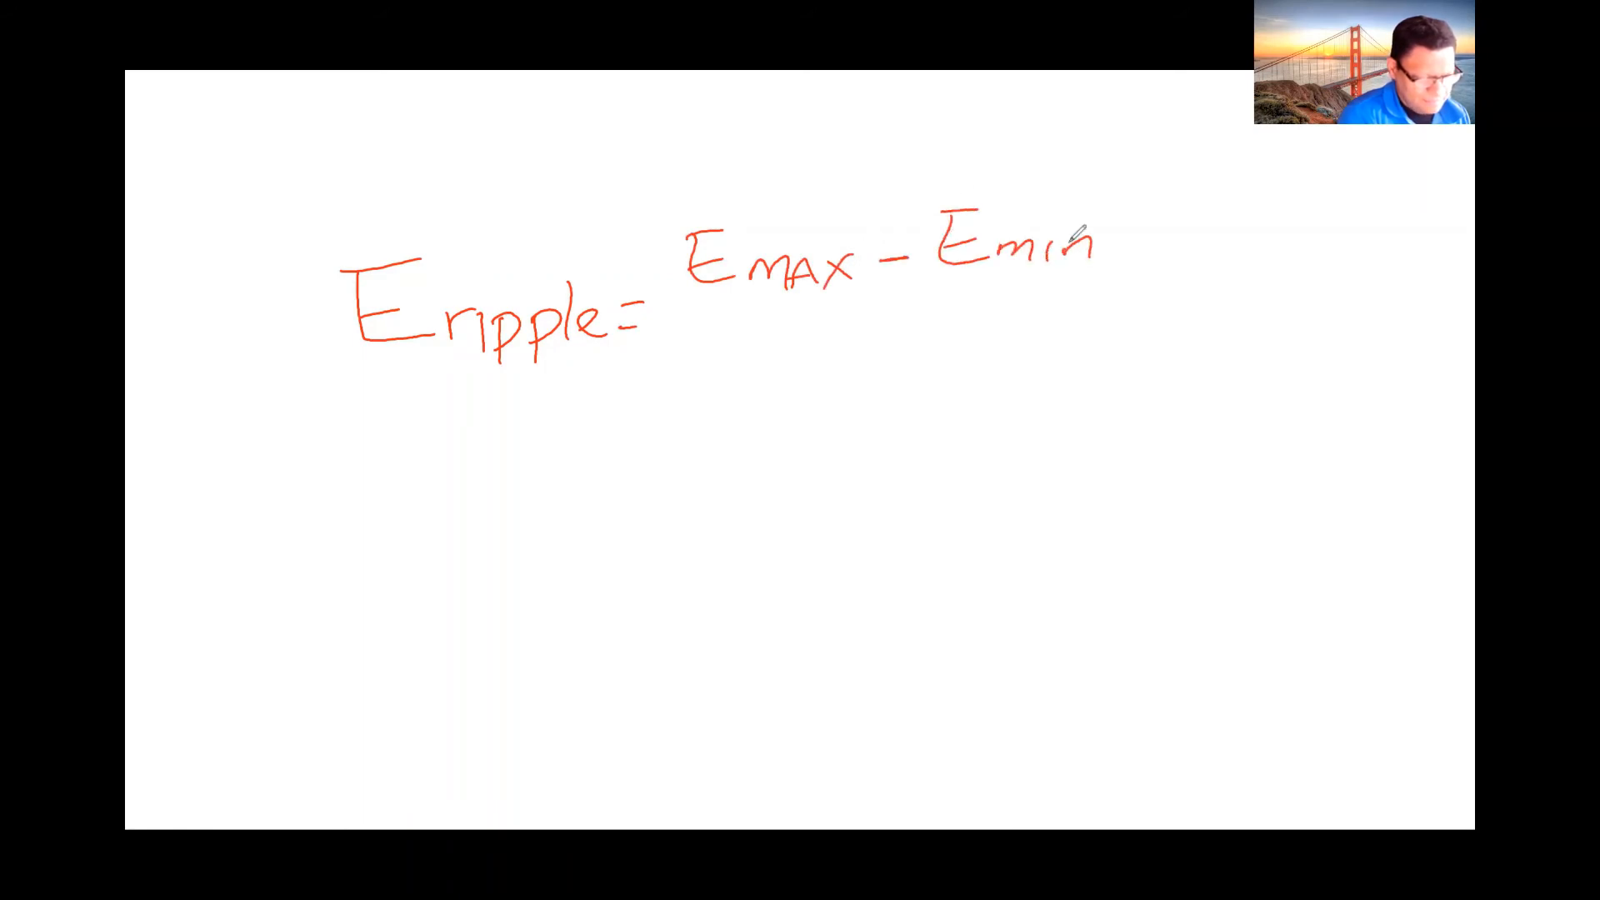
pyautogui.moveTo(676, 314); pyautogui.dragTo(1113, 283)
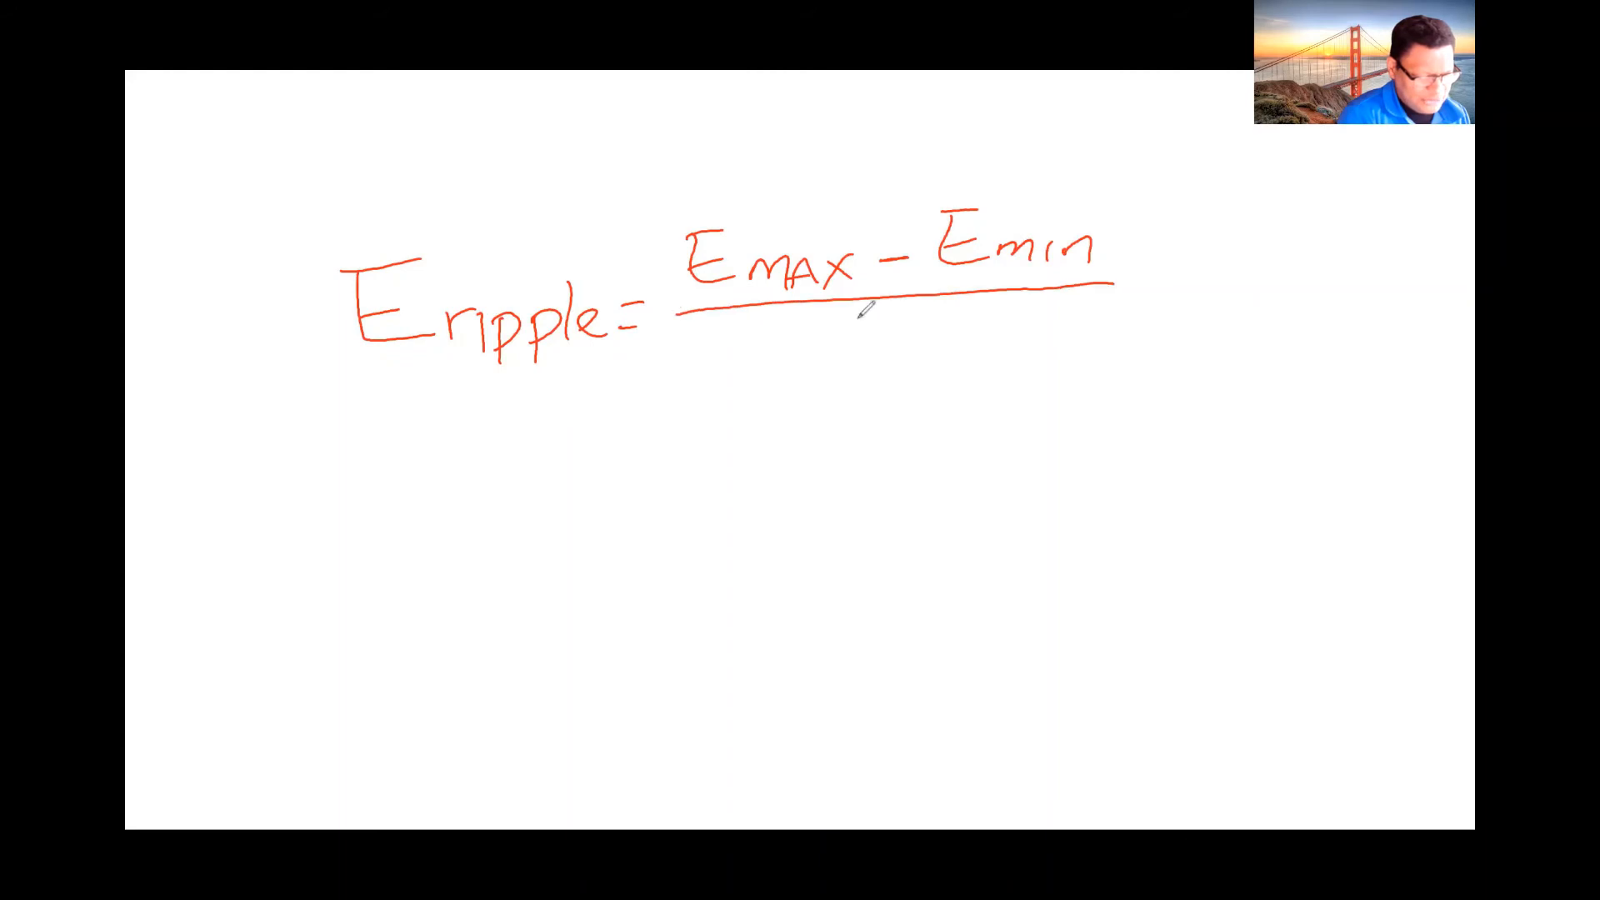
pyautogui.moveTo(832, 337)
pyautogui.mouseDown()
pyautogui.moveTo(833, 376)
pyautogui.moveTo(896, 373)
pyautogui.mouseUp()
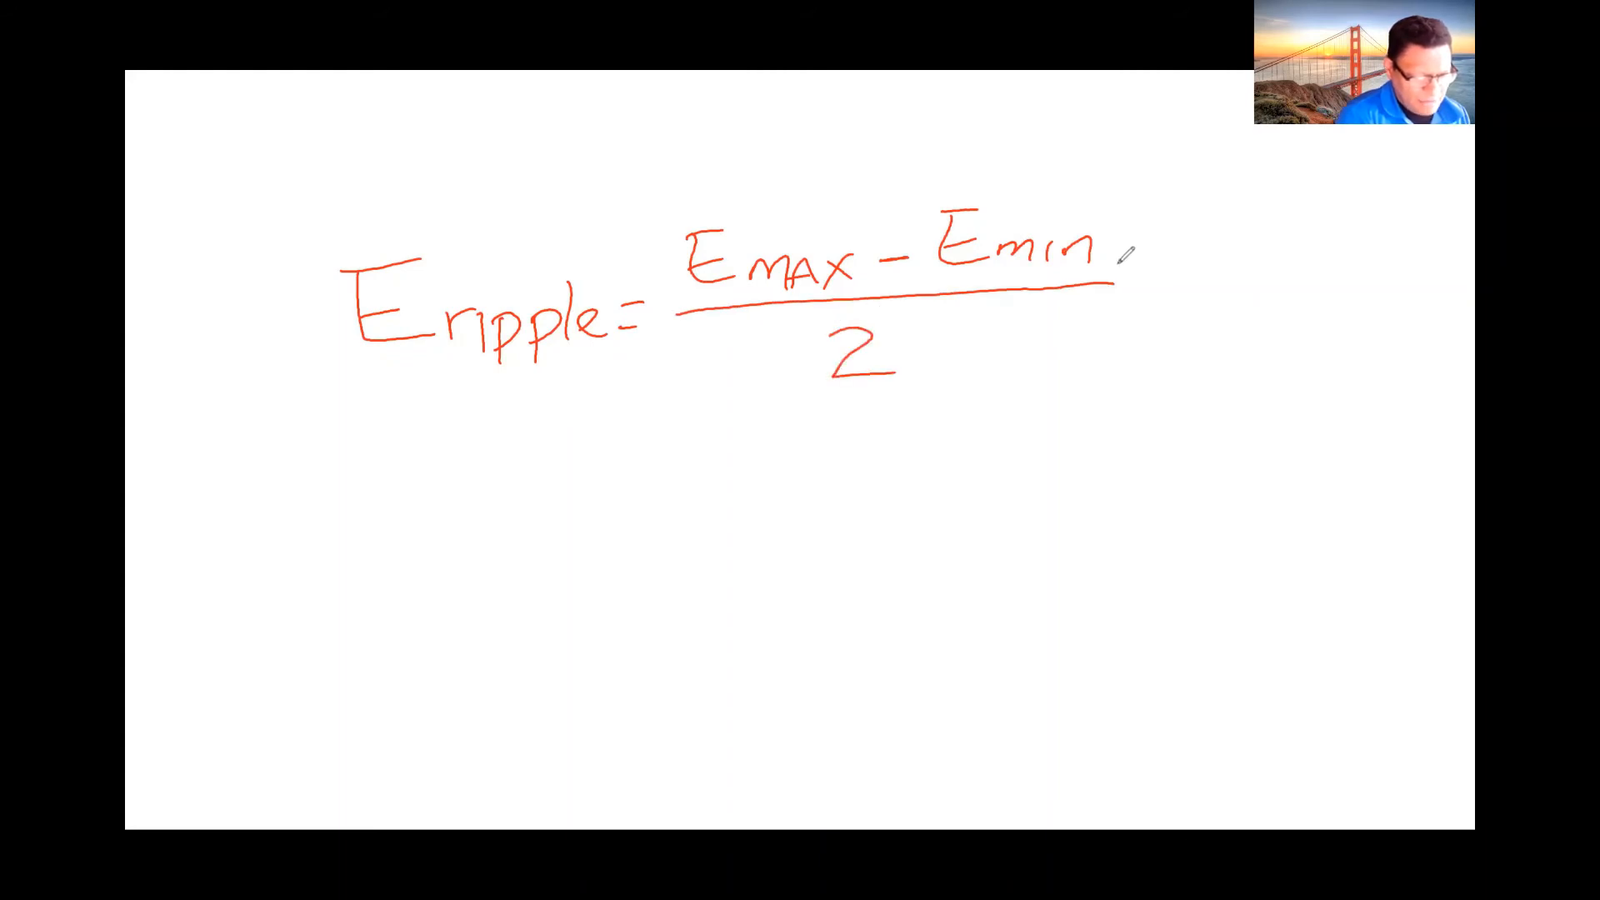
# Step: Append the factor × 0.707 after the fraction in the ripple formula
pyautogui.moveTo(1121, 269); pyautogui.dragTo(1150, 301)
pyautogui.moveTo(1149, 261); pyautogui.dragTo(1111, 311)
pyautogui.moveTo(1168, 251)
pyautogui.mouseDown()
pyautogui.moveTo(1250, 287)
pyautogui.moveTo(1247, 307)
pyautogui.mouseUp()
pyautogui.click(1213, 283)
pyautogui.moveTo(1287, 253)
pyautogui.mouseDown()
pyautogui.moveTo(1284, 294)
pyautogui.moveTo(1322, 309)
pyautogui.moveTo(1293, 258)
pyautogui.moveTo(1331, 270)
pyautogui.mouseUp()
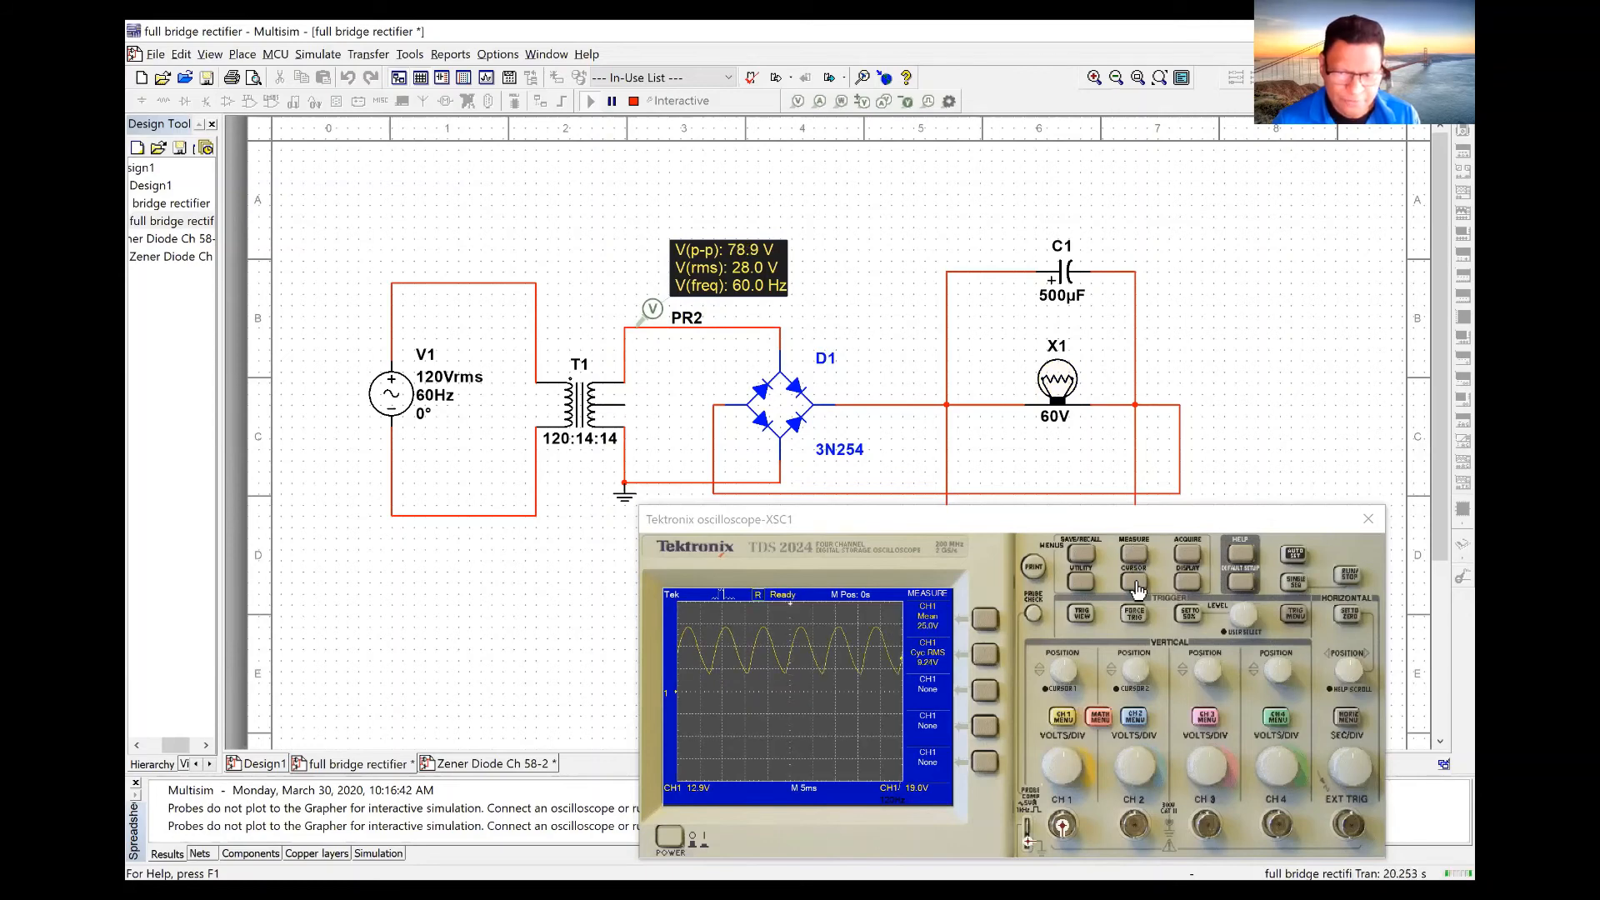
# Step: Return to Multisim and place the oscilloscope's voltage cursors at the ripple's peak, about 37 V, and trough, about 10.1 V
pyautogui.click(1135, 582)
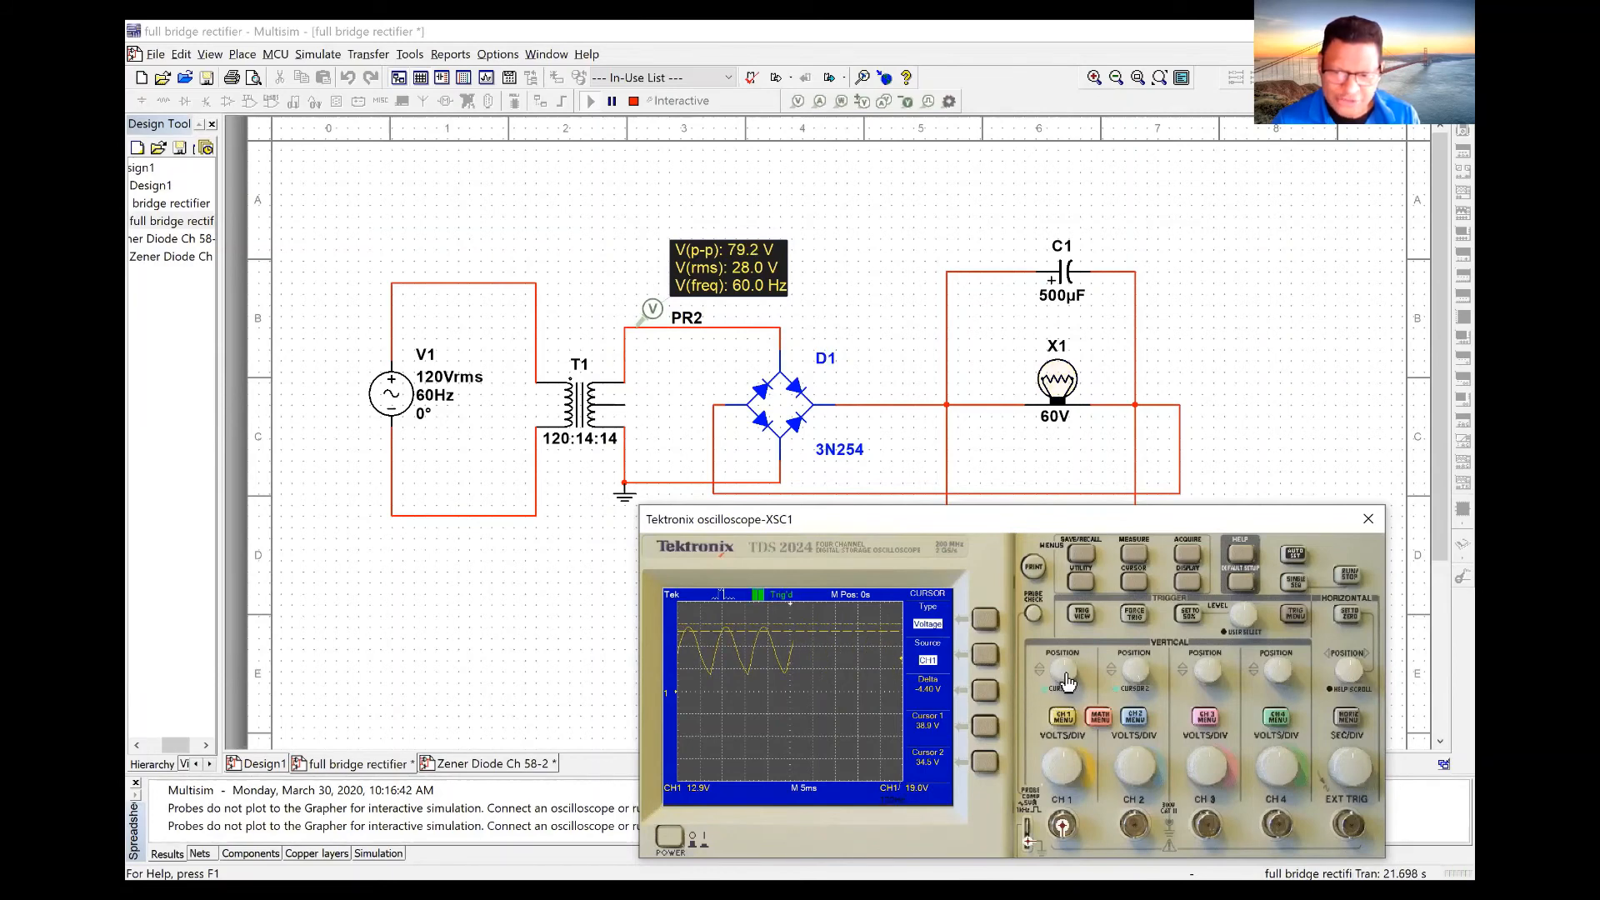
pyautogui.moveTo(1063, 671); pyautogui.dragTo(1137, 667)
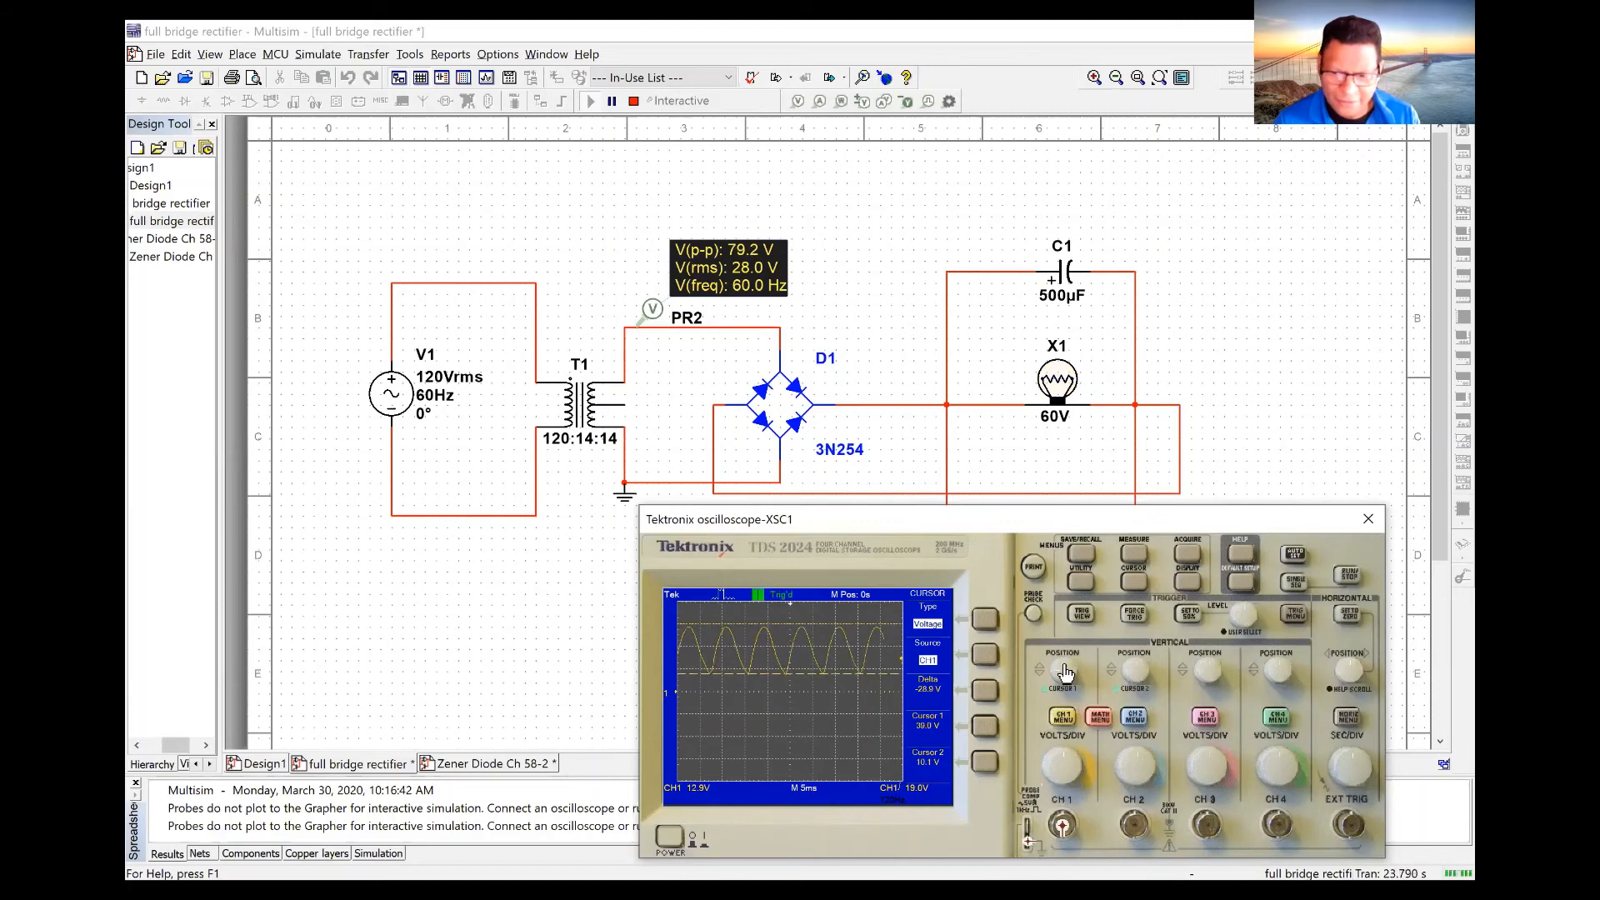
pyautogui.moveTo(1062, 675)
pyautogui.mouseDown()
pyautogui.moveTo(1078, 660)
pyautogui.moveTo(1085, 683)
pyautogui.mouseUp()
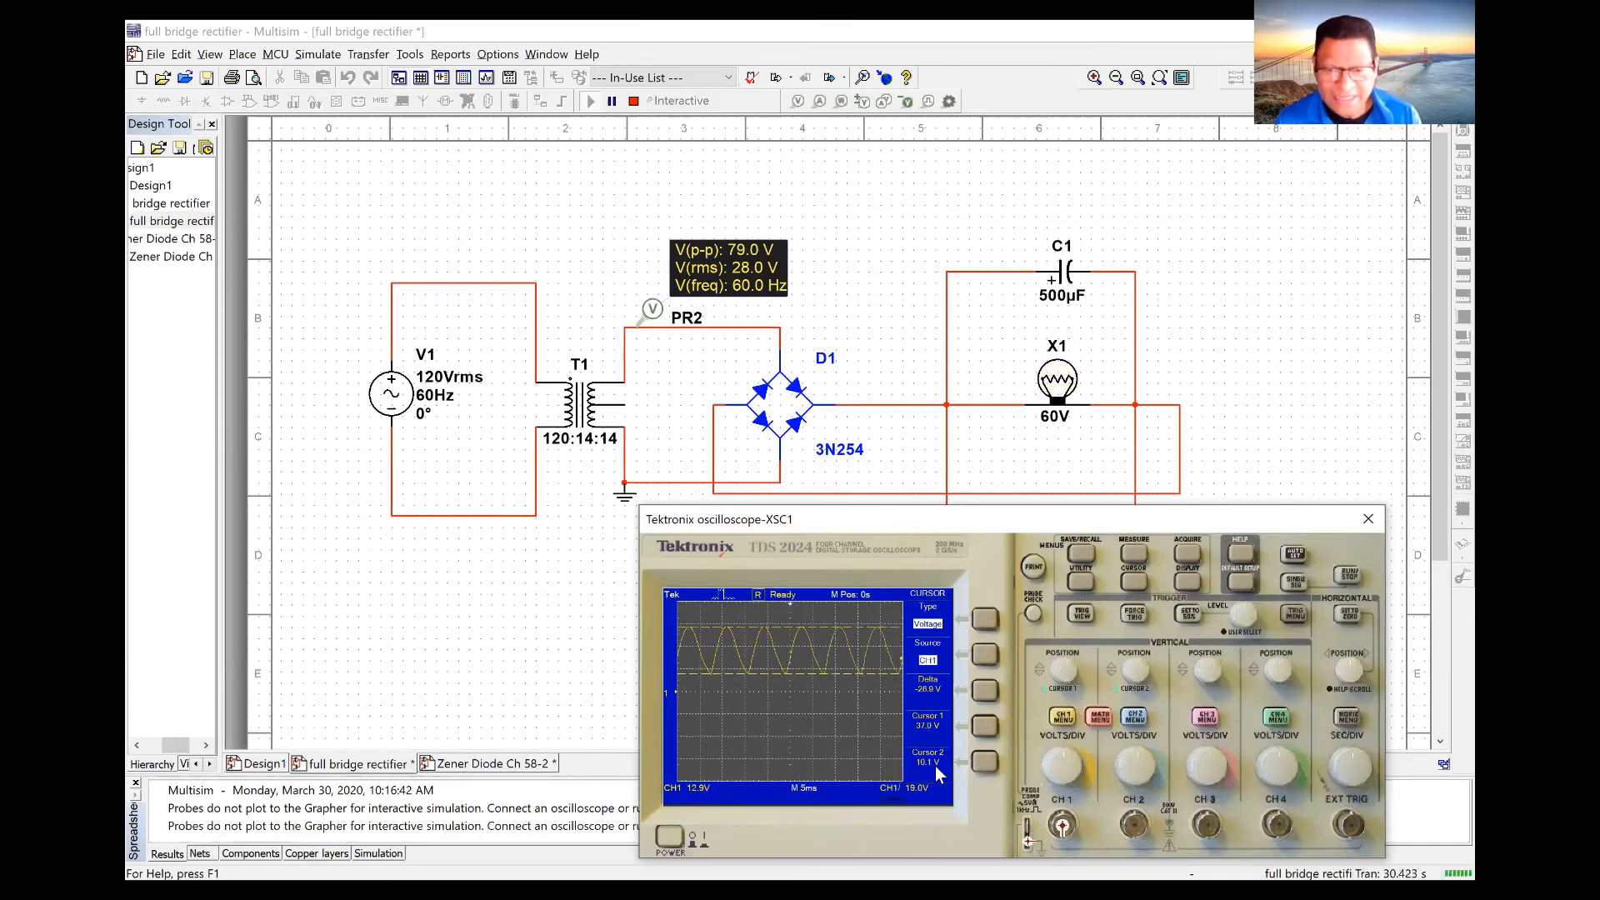
# Step: Compare the channel 1 Mean and Cyc RMS measurements with the peak and trough voltages given by the cursors
pyautogui.click(1138, 556)
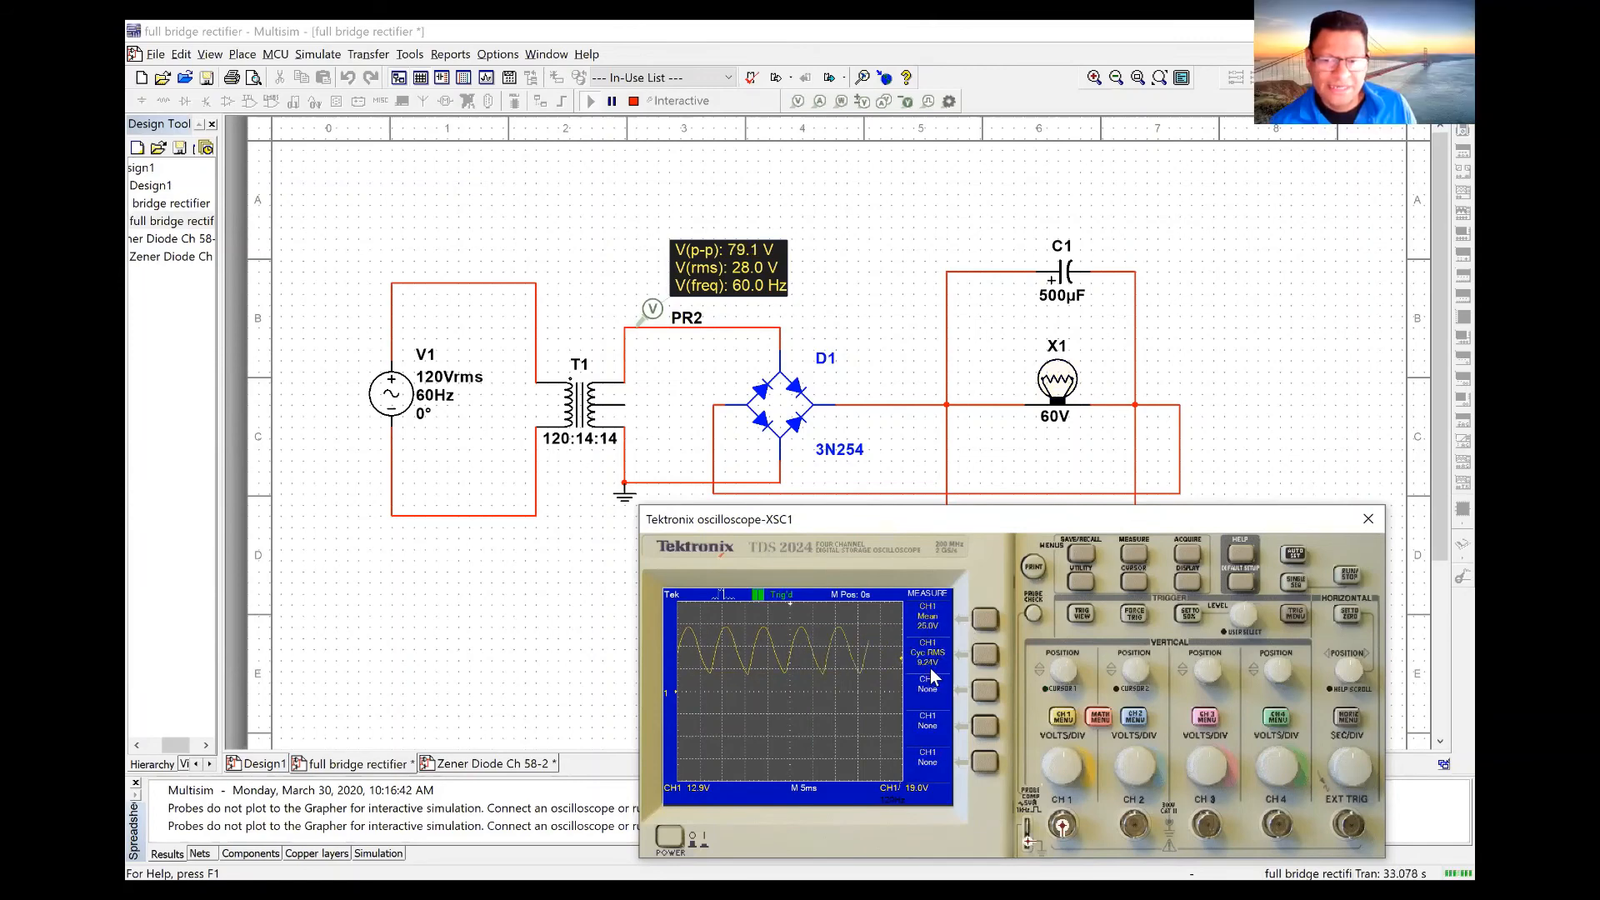
pyautogui.click(1133, 583)
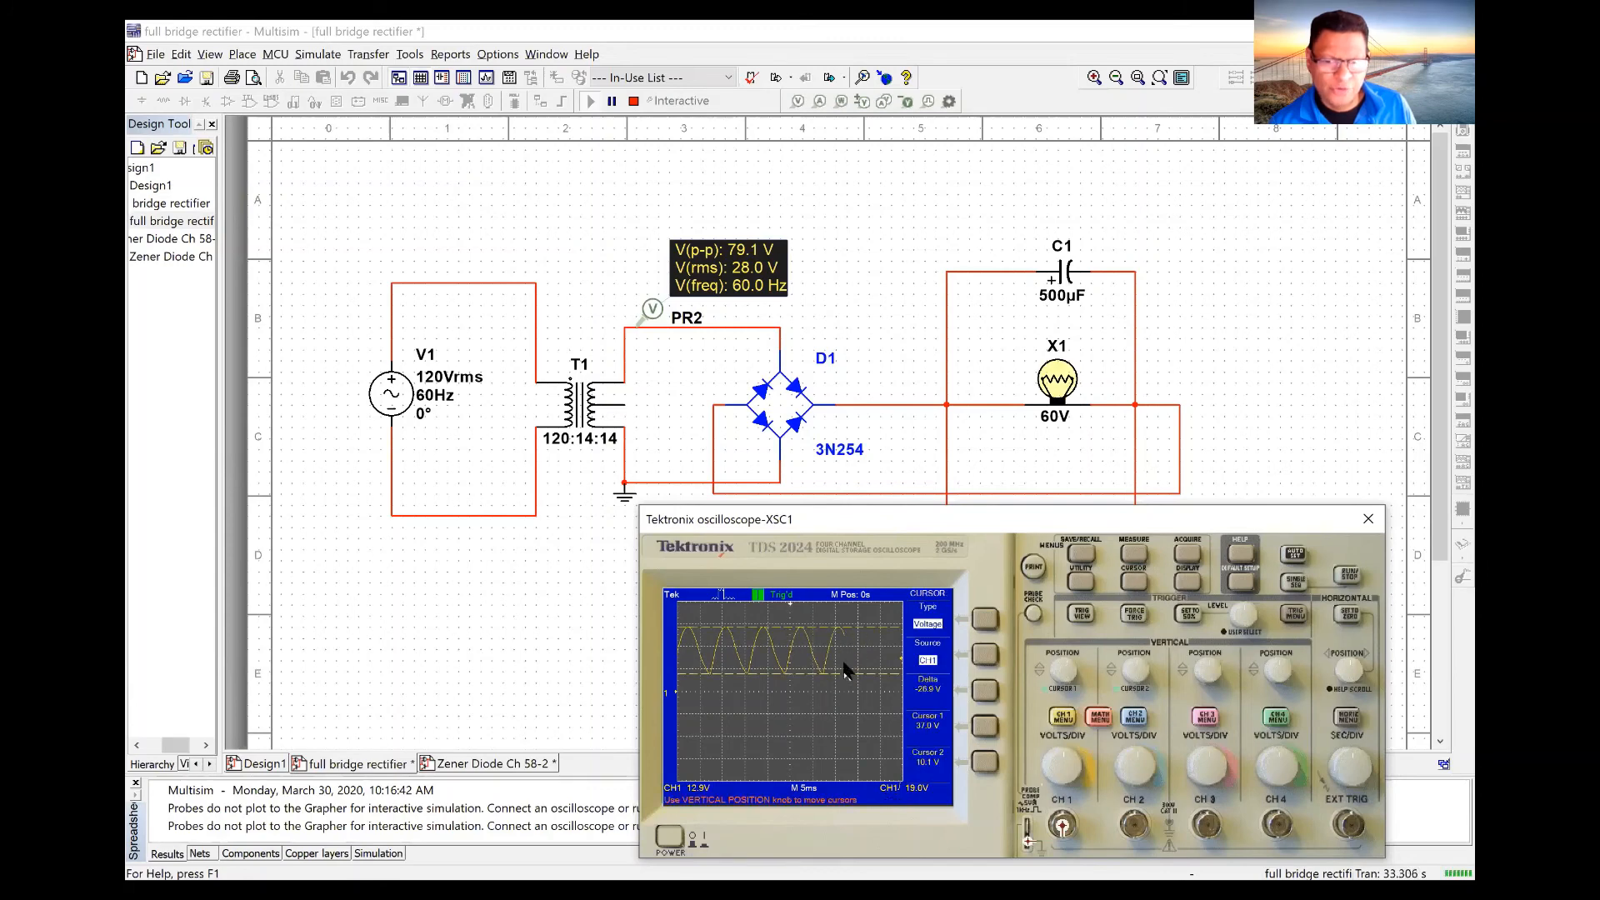
pyautogui.click(1131, 556)
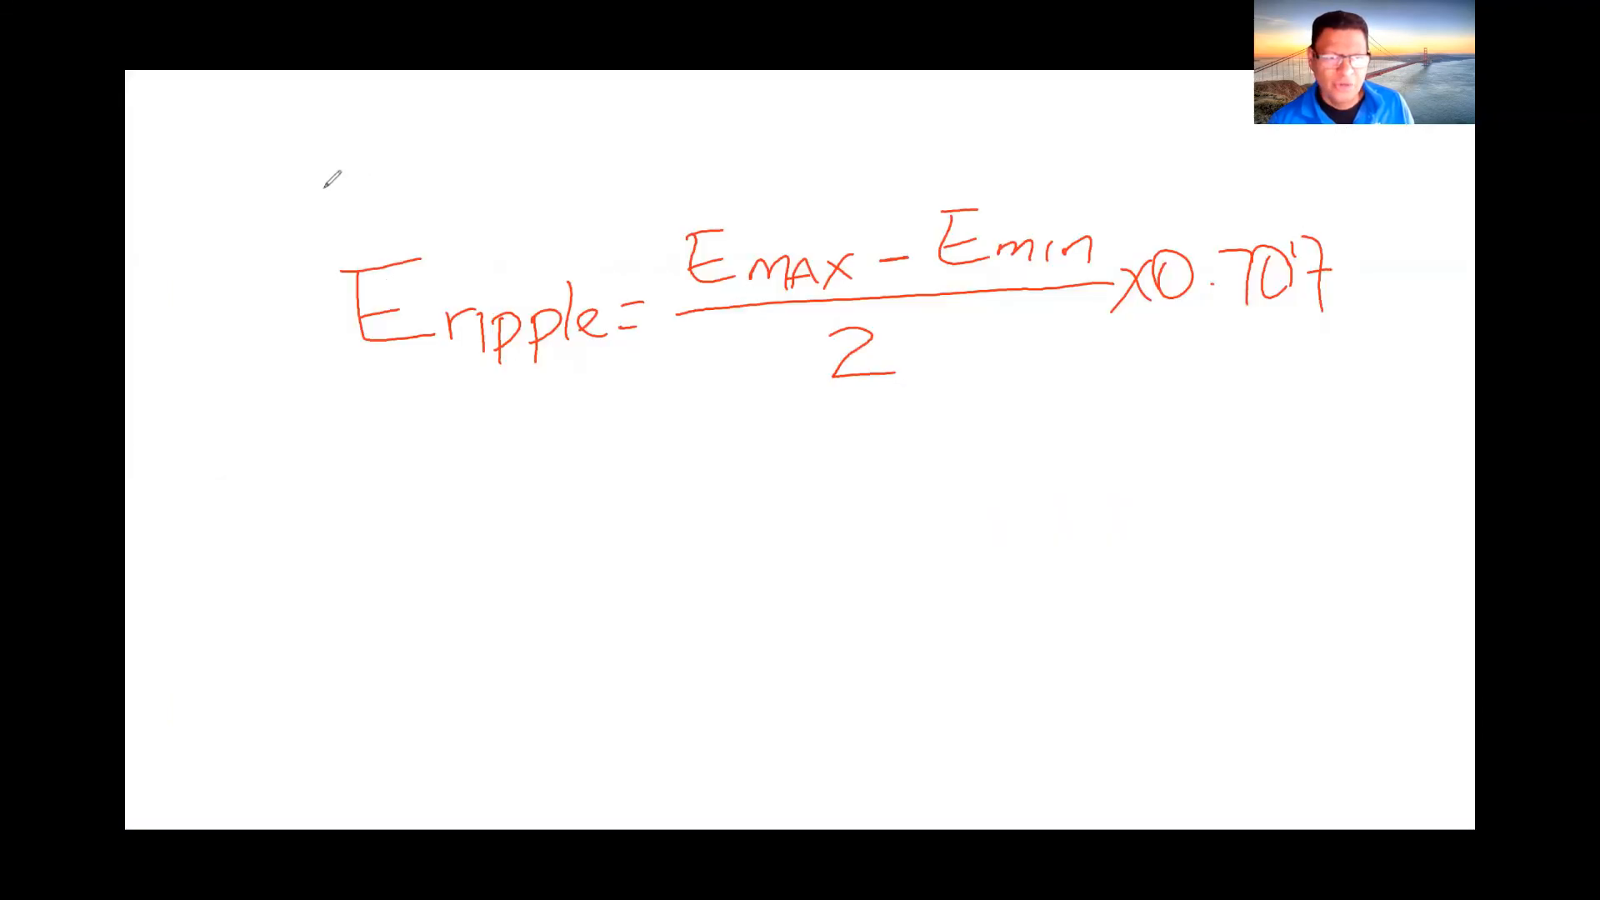
# Step: Circle the ripple formula on the whiteboard, and return to Multisim to stop the simulation
pyautogui.moveTo(327, 190)
pyautogui.mouseDown()
pyautogui.moveTo(314, 372)
pyautogui.moveTo(413, 435)
pyautogui.mouseUp()
pyautogui.moveTo(721, 476)
pyautogui.mouseDown()
pyautogui.moveTo(1096, 442)
pyautogui.moveTo(1345, 215)
pyautogui.moveTo(1310, 182)
pyautogui.moveTo(1233, 161)
pyautogui.mouseUp()
pyautogui.moveTo(1058, 121)
pyautogui.mouseDown()
pyautogui.moveTo(562, 131)
pyautogui.moveTo(375, 154)
pyautogui.moveTo(323, 190)
pyautogui.mouseUp()
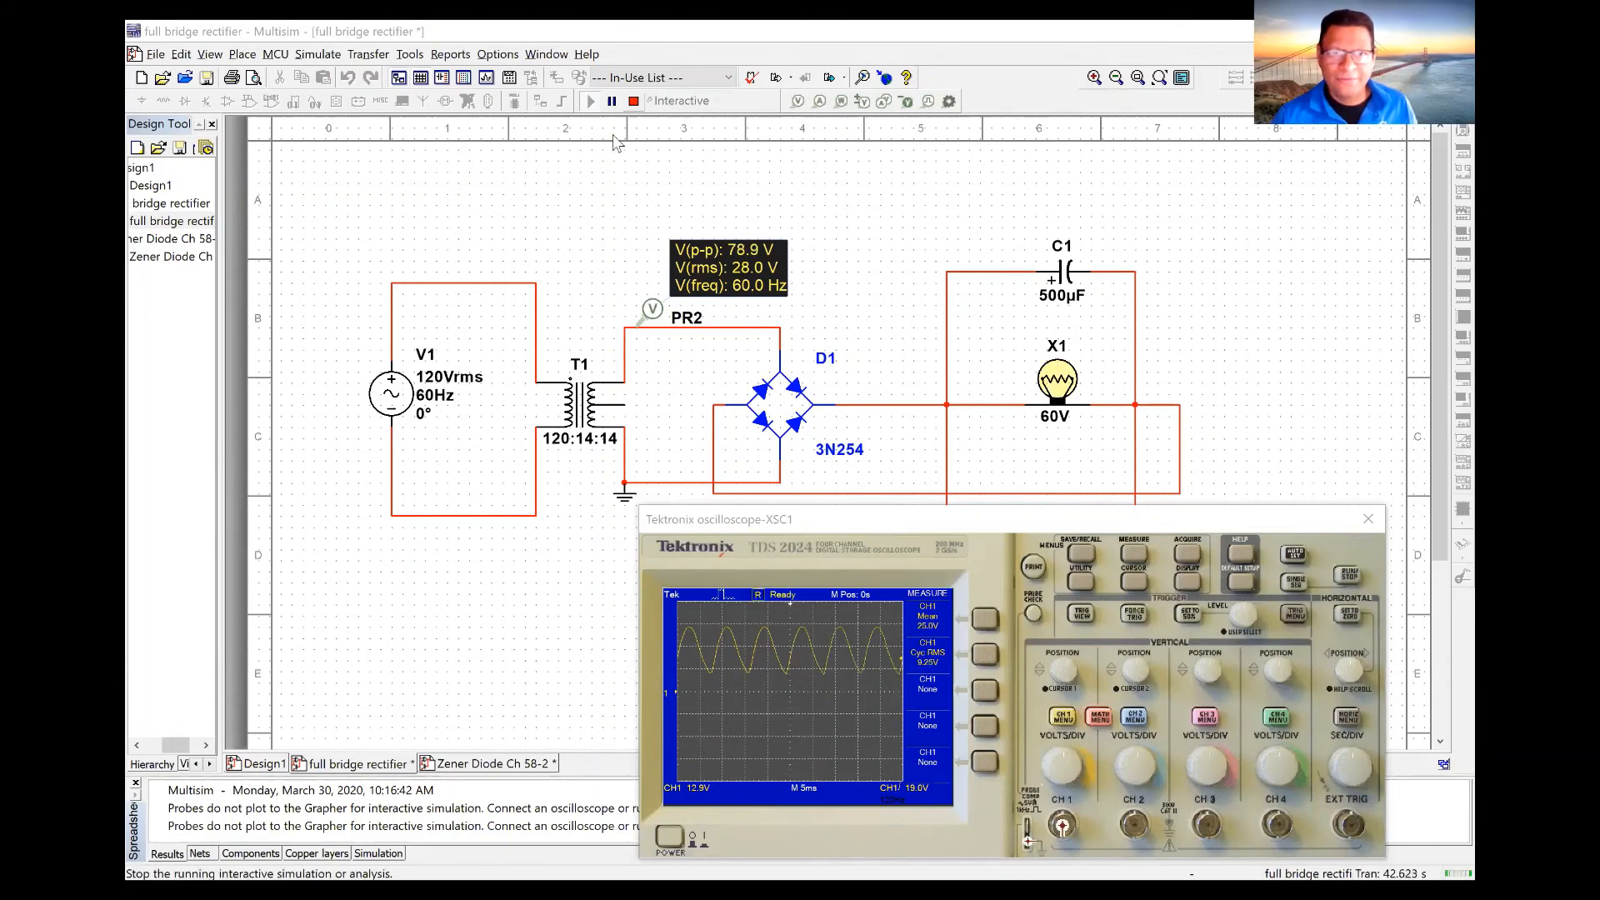
pyautogui.click(634, 101)
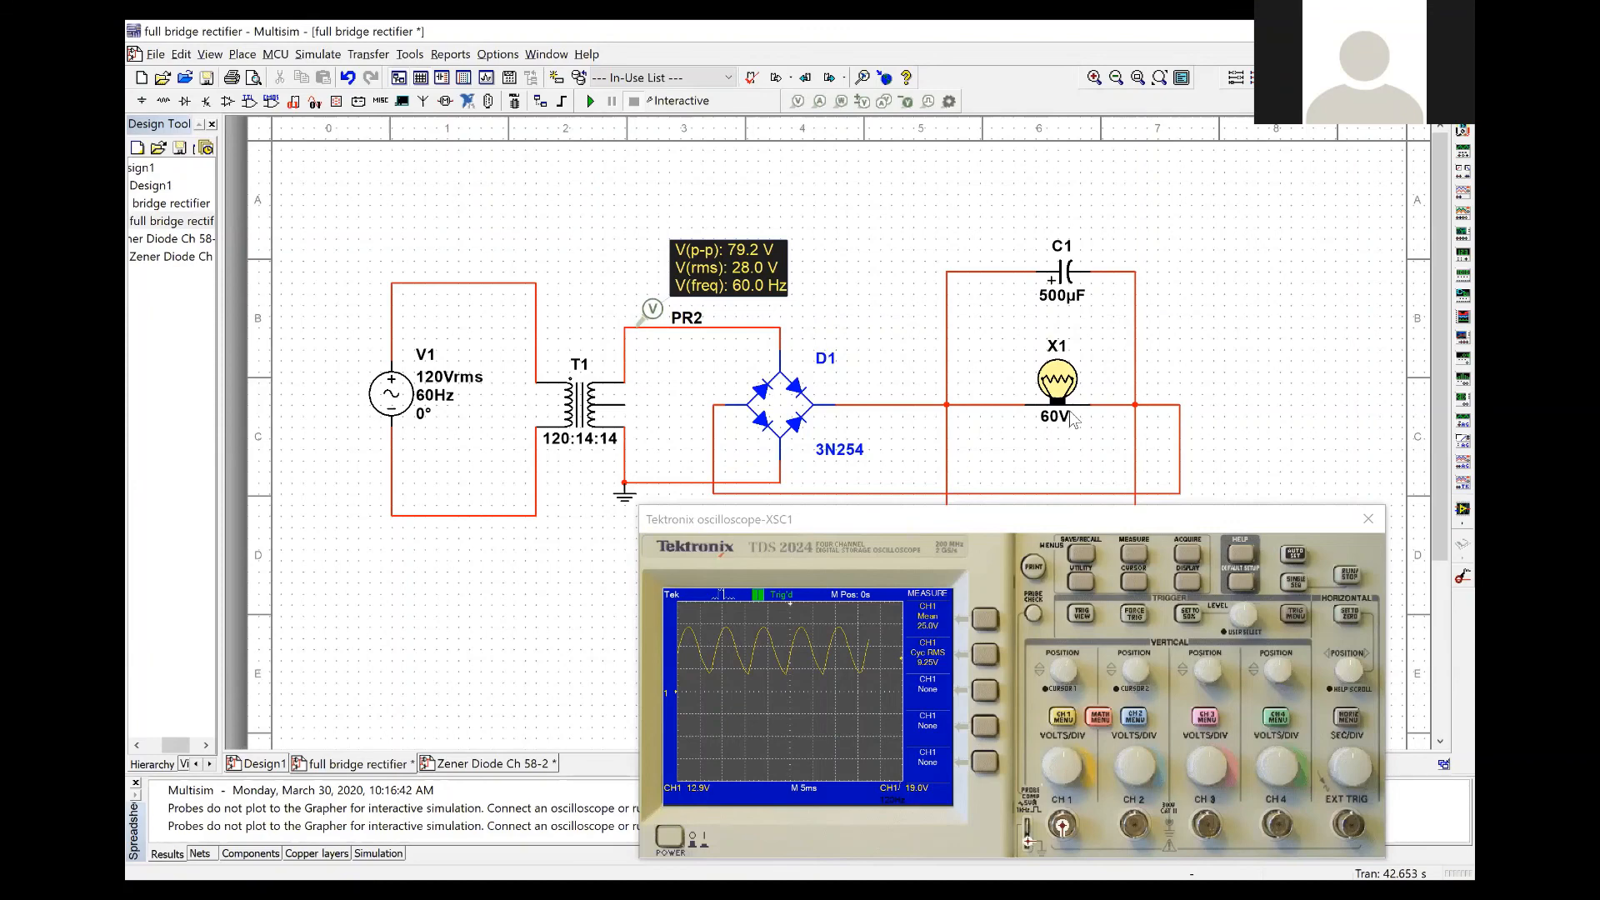